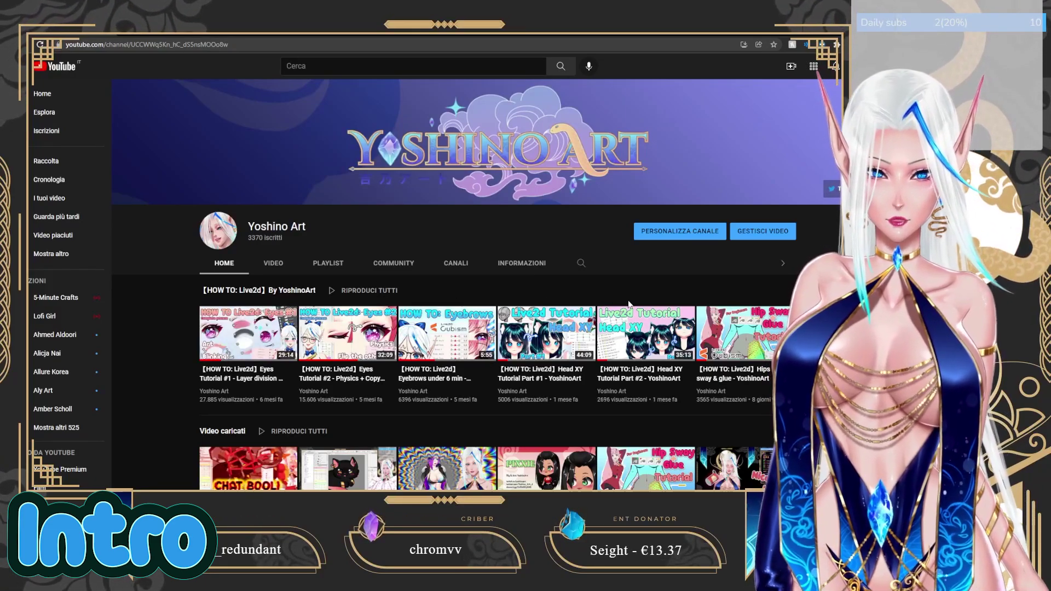
# Browse the HOW TO: Live2d playlist on the channel's home page forward and back to its first videos.
pyautogui.click(782, 333)
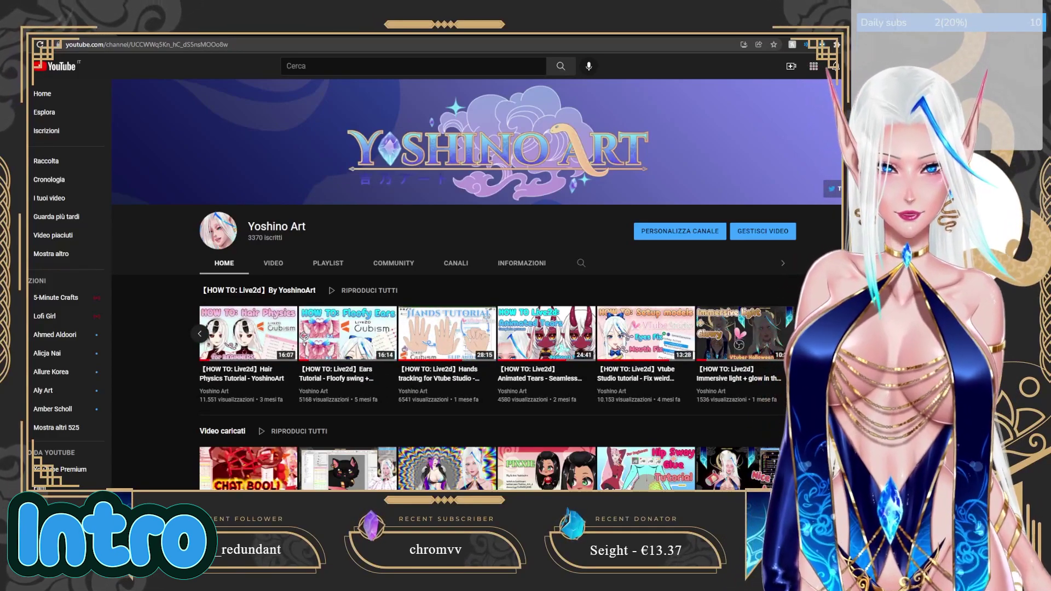
pyautogui.click(199, 336)
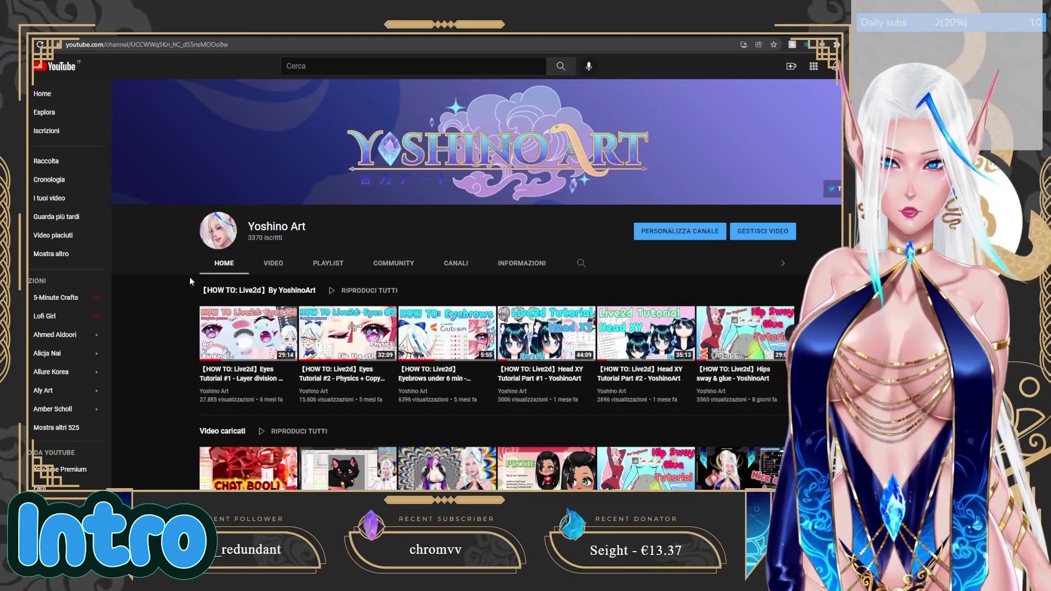
pyautogui.click(169, 36)
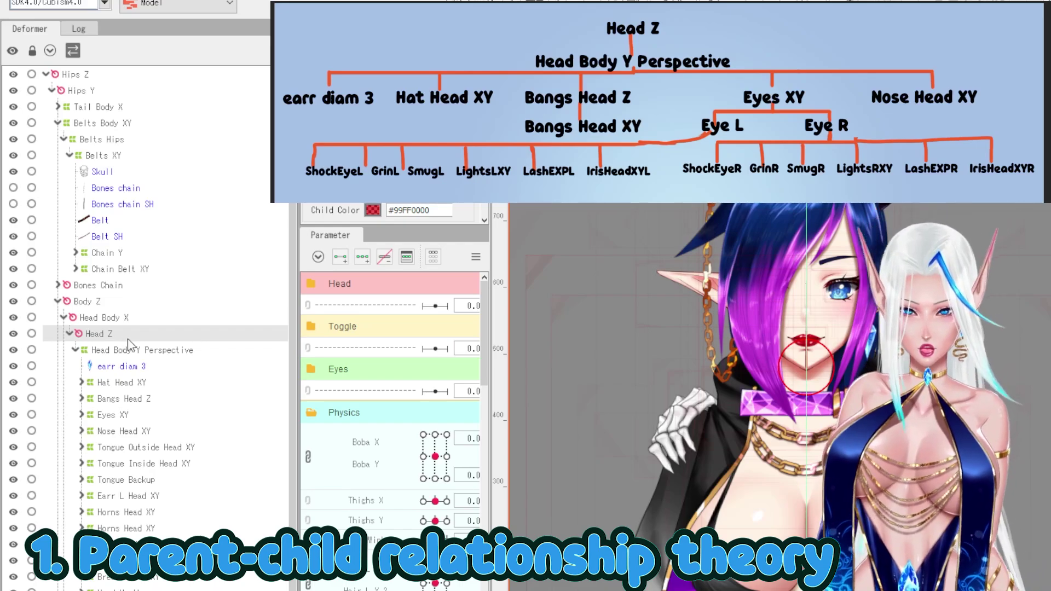
# In Live2D Cubism Editor, view the hierarchy from Head Z through Nose Head XY, ending with its parent Head Body Y Perspective selected.
pyautogui.scroll(-1, 91, 369)
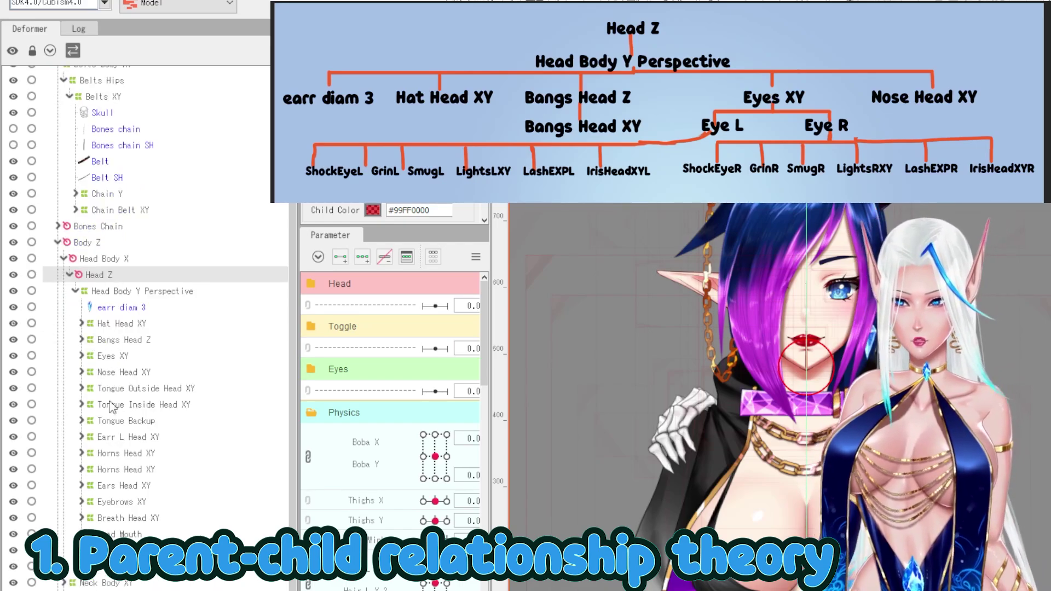
pyautogui.keyDown('shift'); pyautogui.click(148, 374); pyautogui.keyUp('shift')
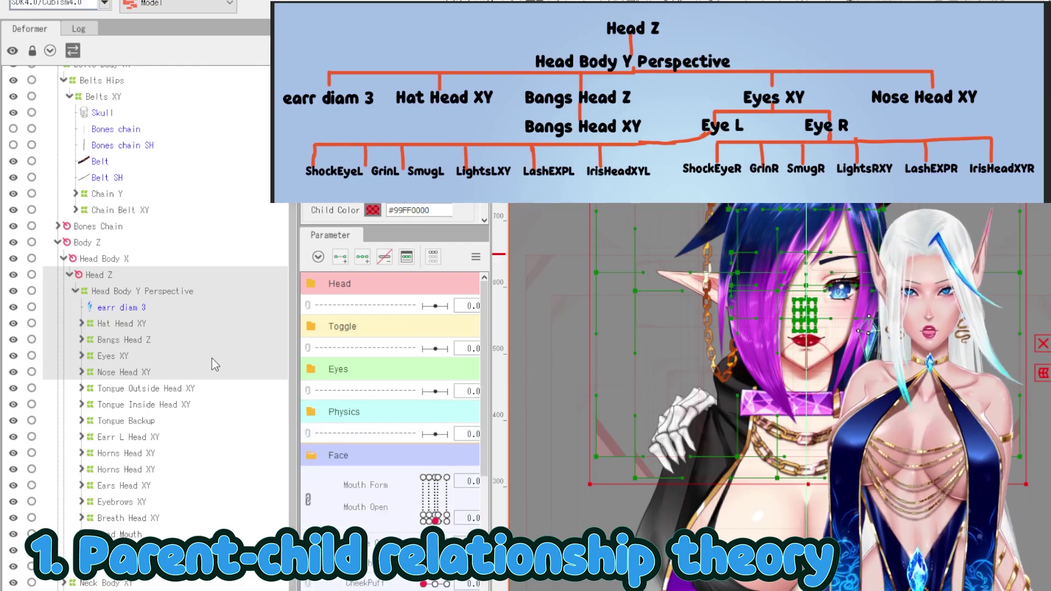
pyautogui.click(157, 347)
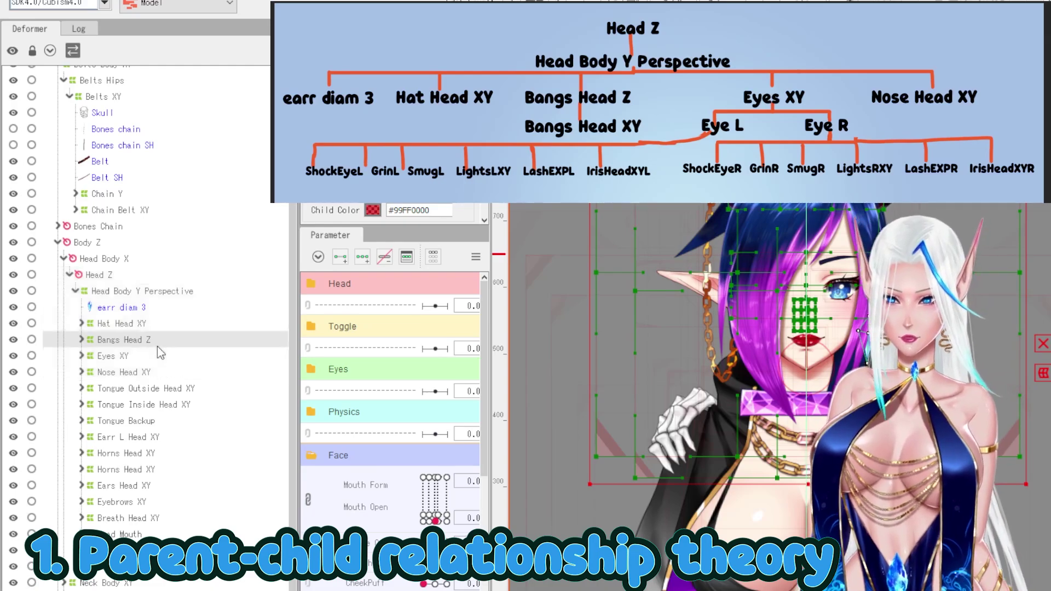
pyautogui.click(149, 291)
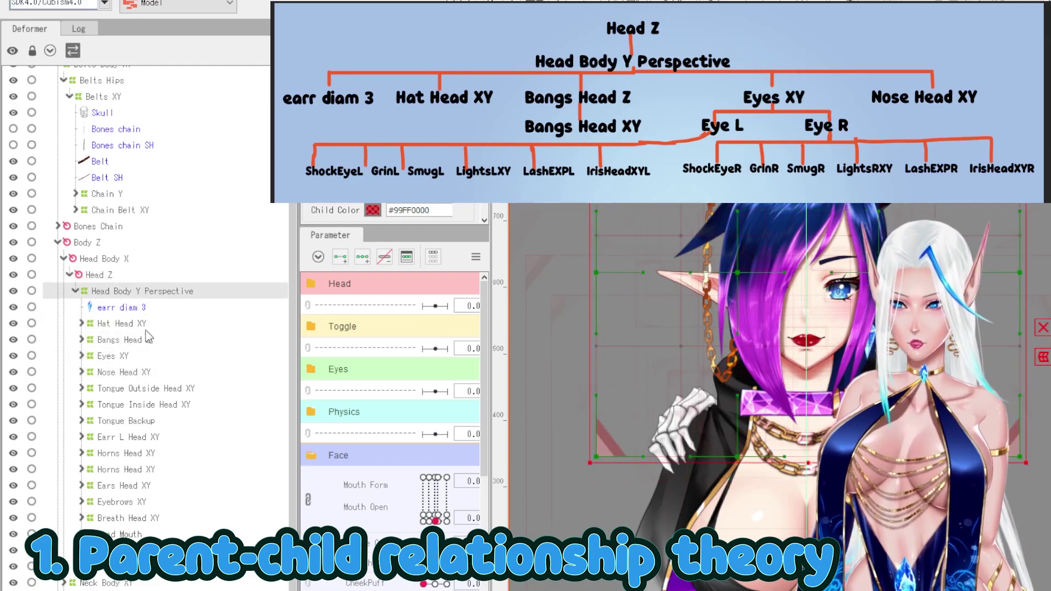
# Expand the Eyes XY deformer and its child Eye L to show the parts nested inside.
pyautogui.click(87, 354)
pyautogui.click(82, 356)
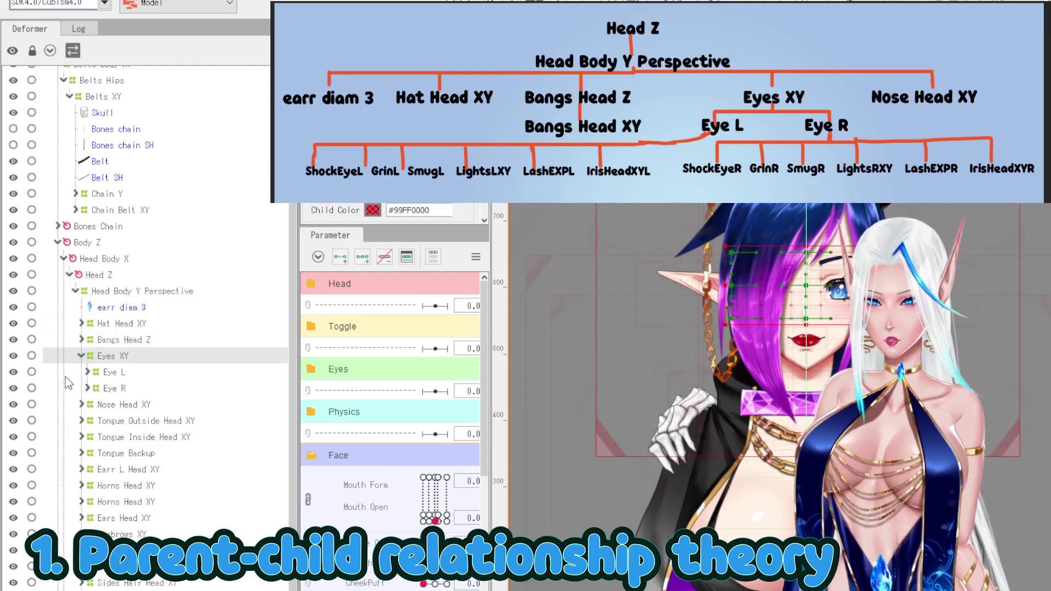
pyautogui.click(87, 373)
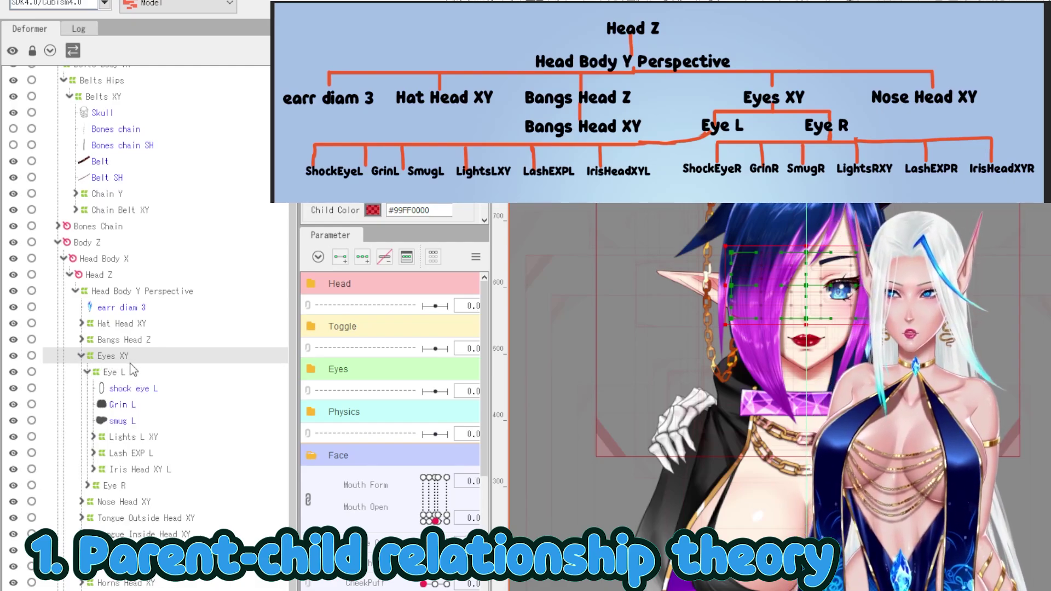
# Limit the parameter list to the parameters keyed on the selected Eyes XY deformer.
pyautogui.scroll(2, 669, 290)
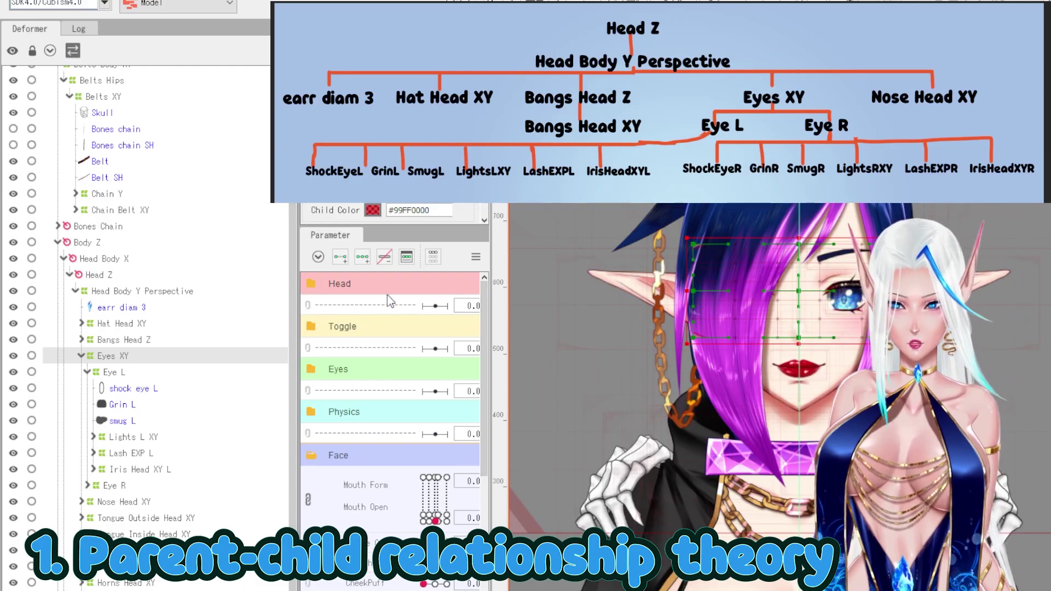
pyautogui.click(433, 256)
pyautogui.moveTo(436, 283)
pyautogui.mouseDown()
pyautogui.moveTo(419, 290)
pyautogui.moveTo(446, 287)
pyautogui.moveTo(431, 296)
pyautogui.mouseUp()
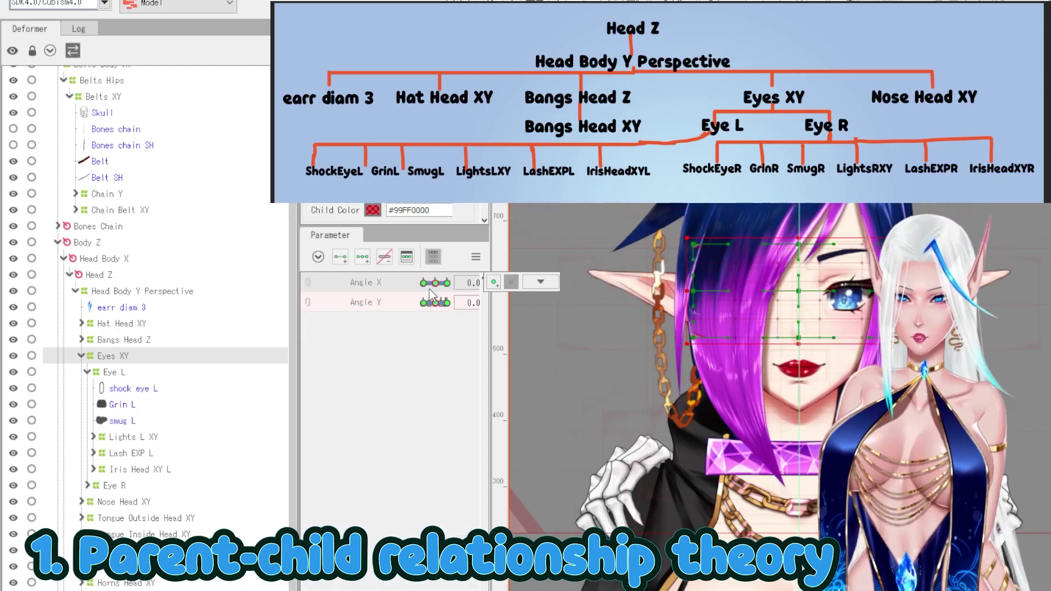
# Try to create a parent warp deformer named Eyes XY for the Eye L and Eye R deformers and their contents.
pyautogui.click(88, 485)
pyautogui.click(112, 372)
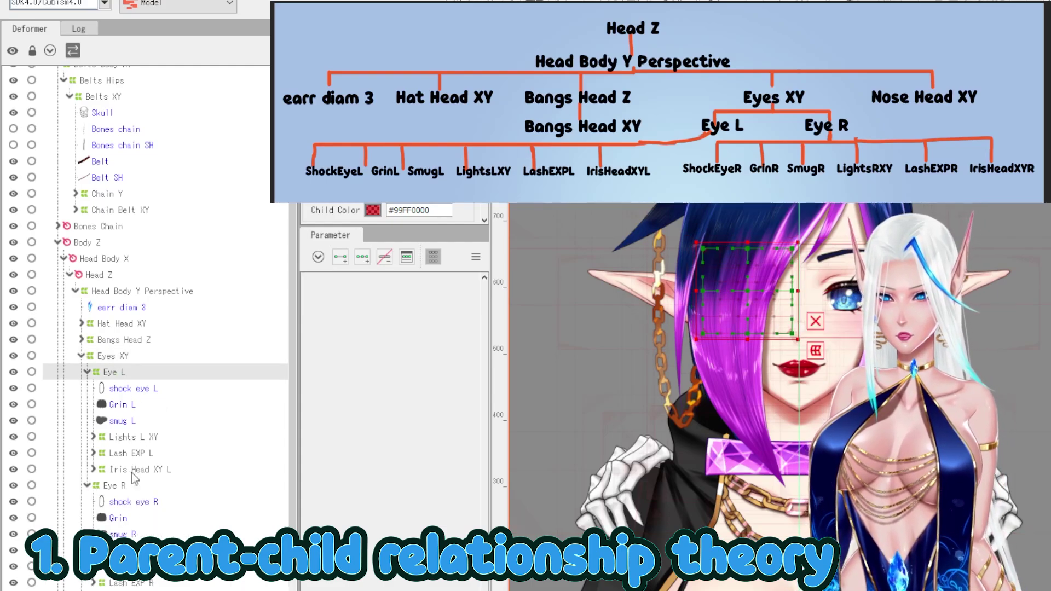
pyautogui.keyDown('shift'); pyautogui.click(126, 566); pyautogui.keyUp('shift')
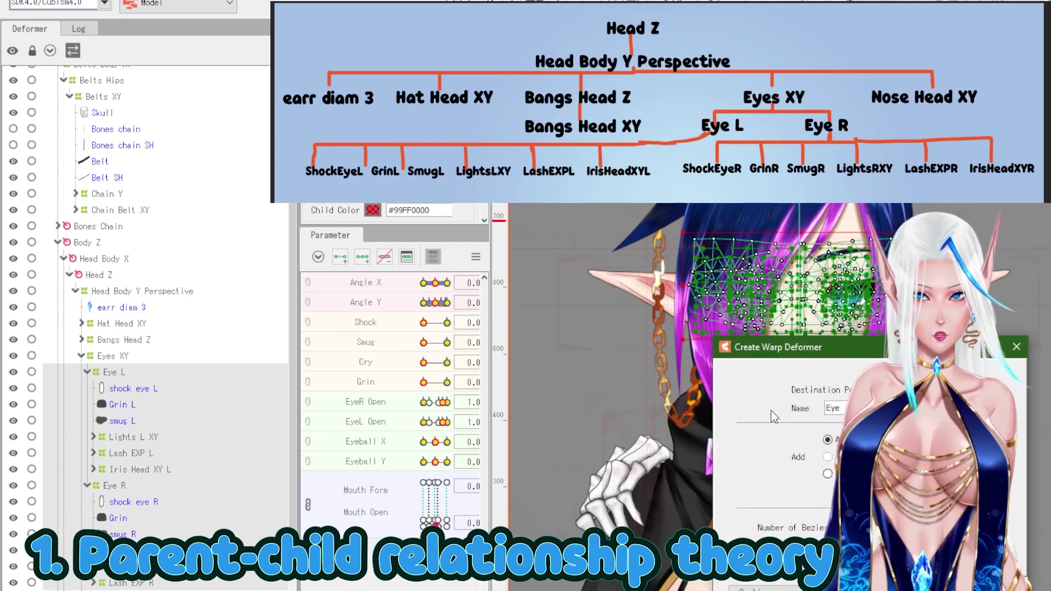
pyautogui.write('s ')
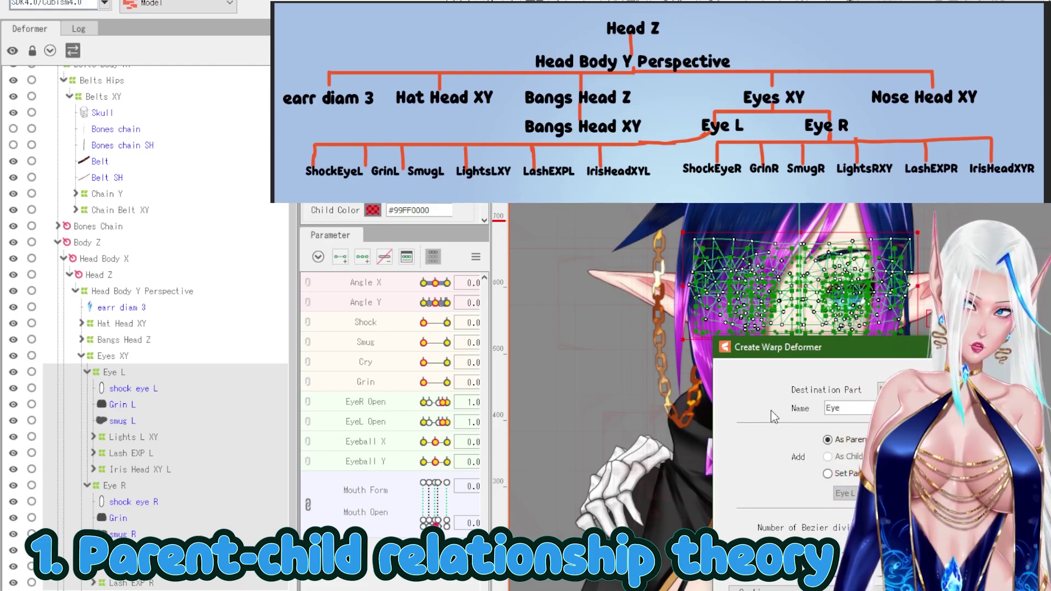
pyautogui.write('XY')
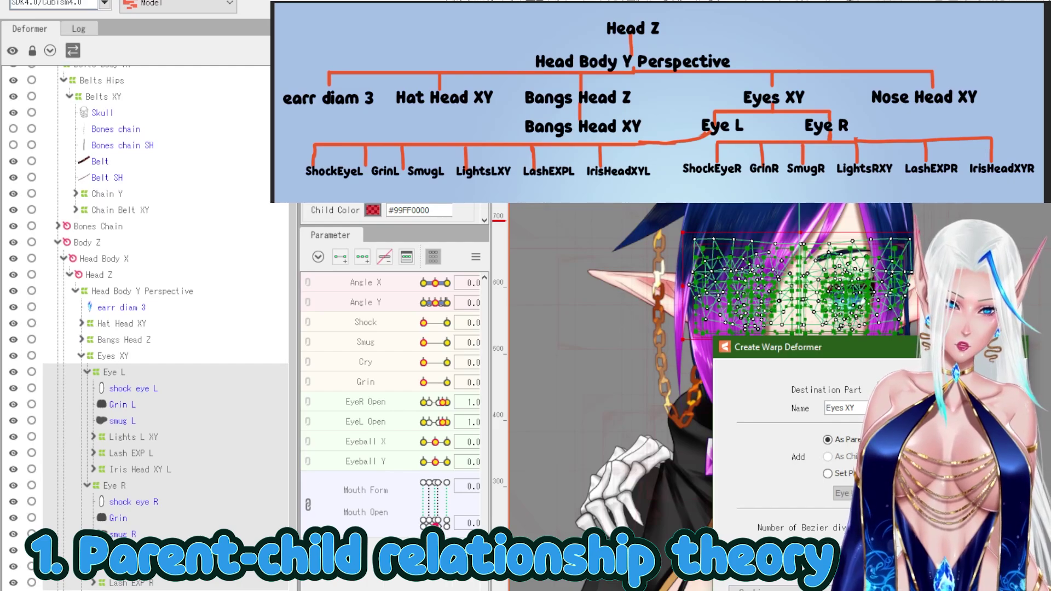
pyautogui.press('Return')
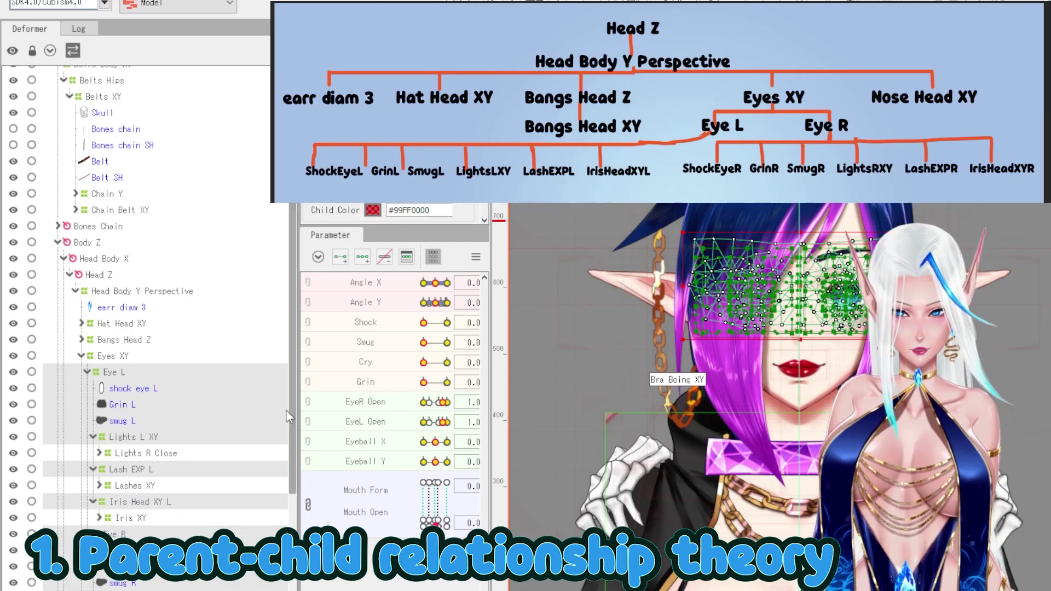
# Collapse Eyes XY and compare the parameters of Bangs Head Z, Head Body Y Perspective and Hat Head XY.
pyautogui.click(82, 359)
pyautogui.click(81, 357)
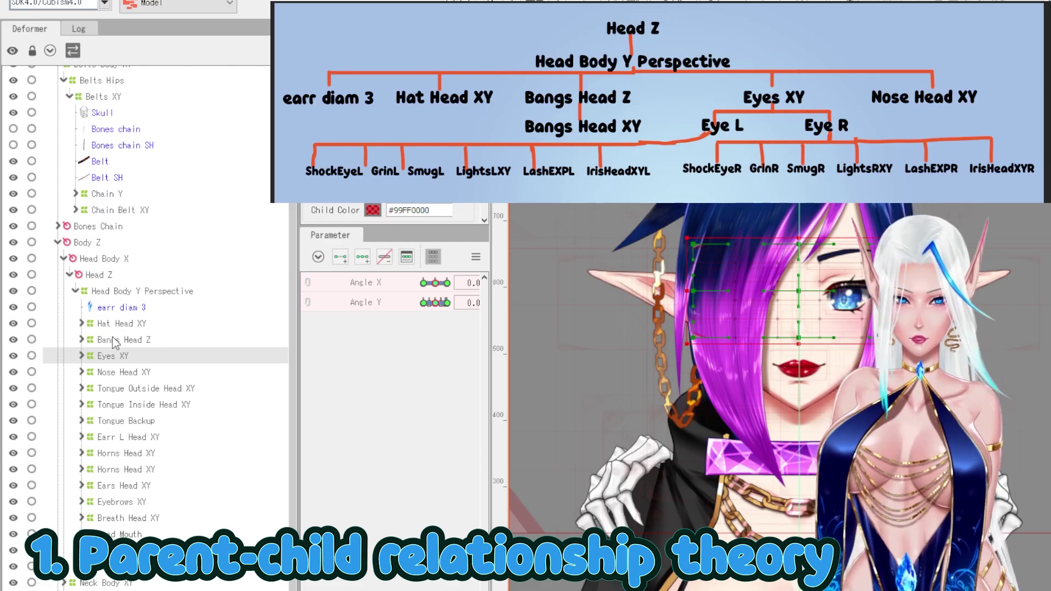
pyautogui.click(125, 338)
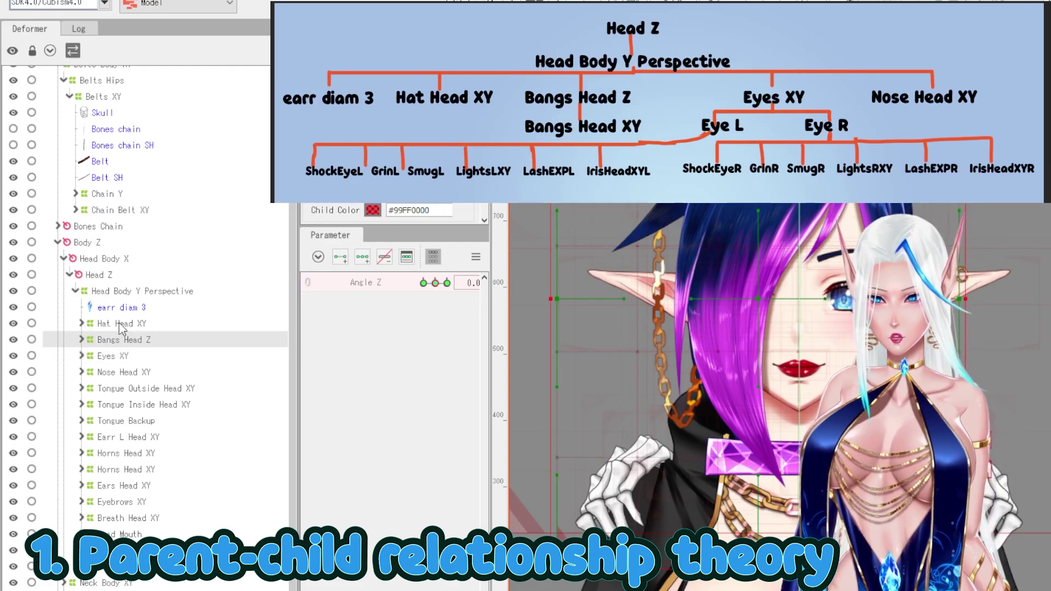
pyautogui.click(124, 329)
pyautogui.click(126, 336)
pyautogui.click(130, 328)
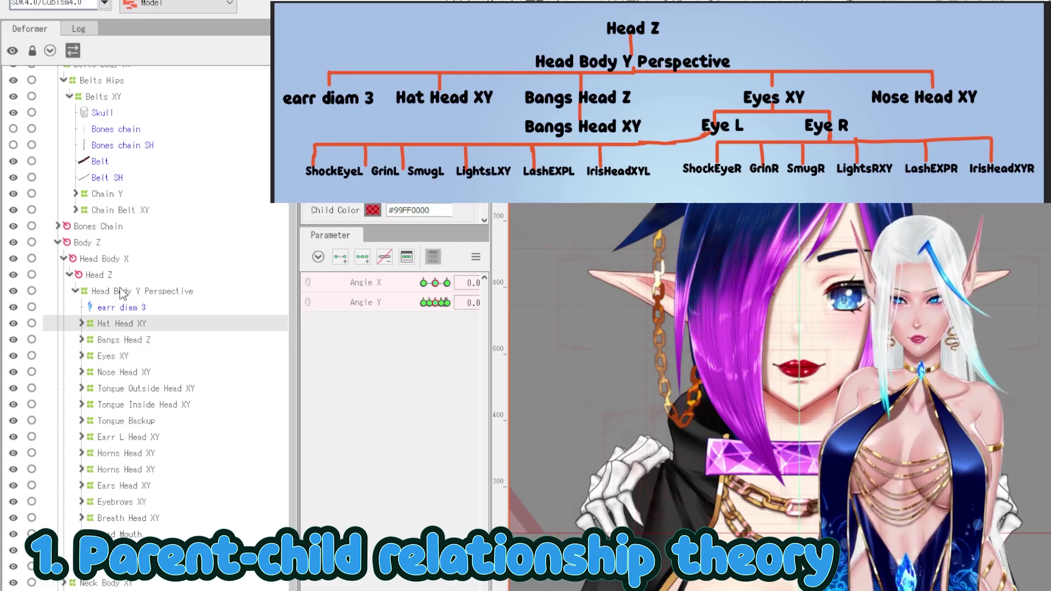
pyautogui.click(121, 292)
pyautogui.click(136, 328)
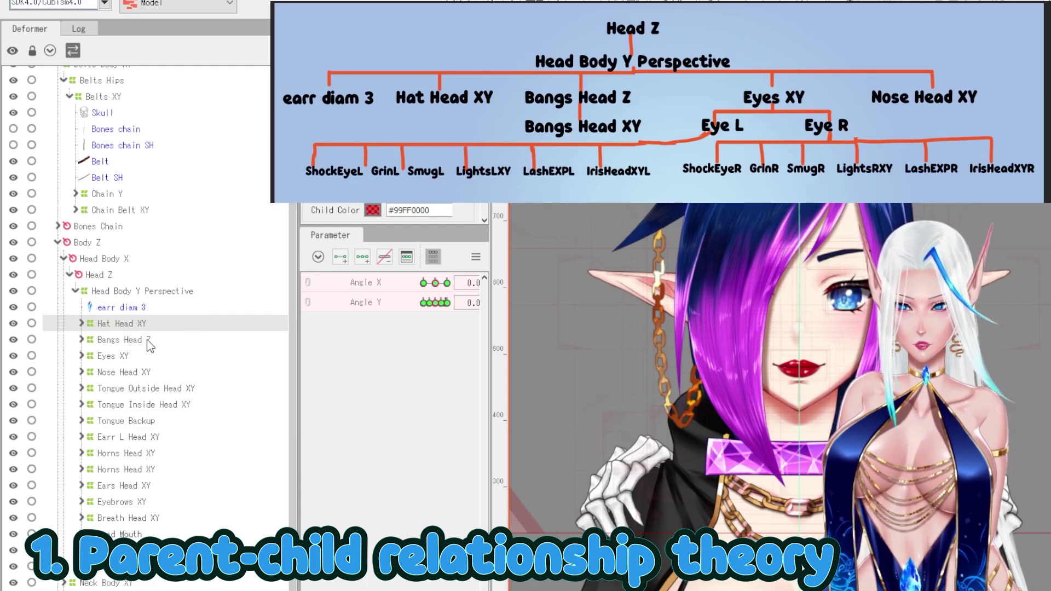
# Collapse Head Body Y Perspective and inspect the parameters of Head Z and its child Head Body Y Perspective.
pyautogui.click(77, 292)
pyautogui.click(94, 335)
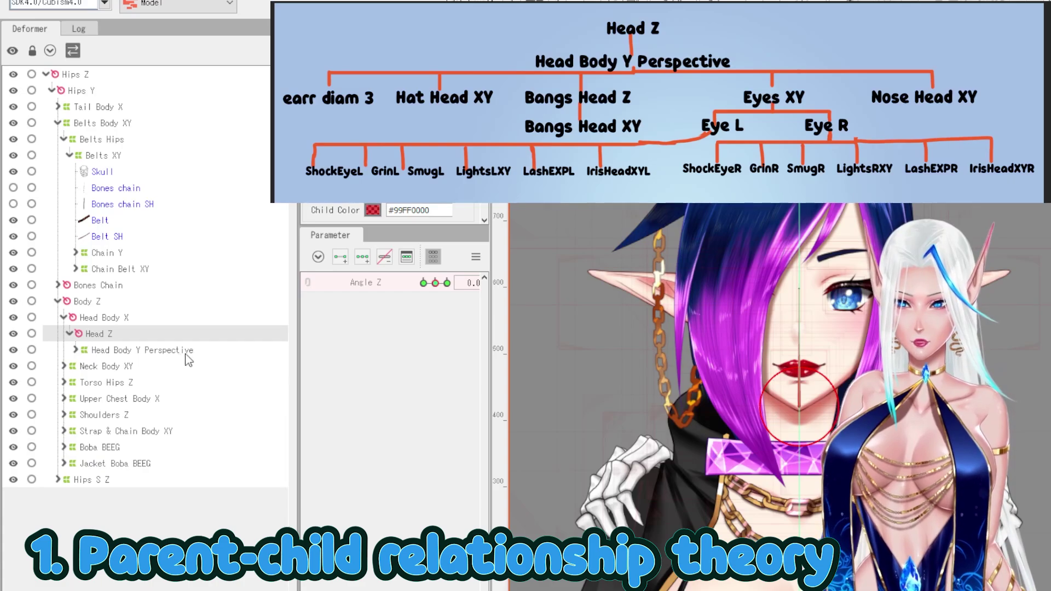
pyautogui.click(122, 352)
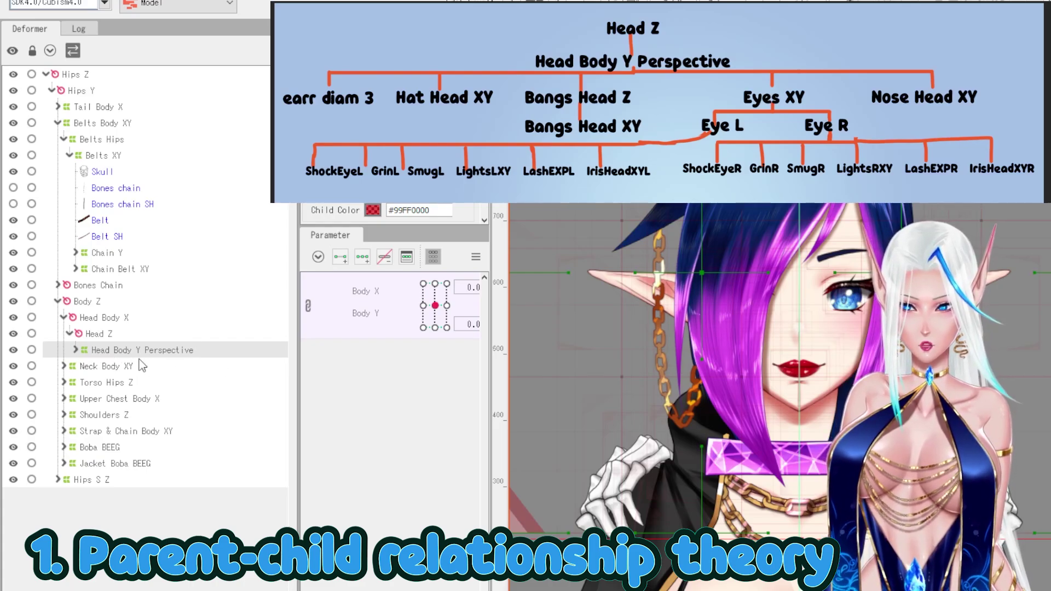
# Expand Head Body Y Perspective, inspect all its children together from earr diam 3 downward, and reselect the parent.
pyautogui.click(76, 351)
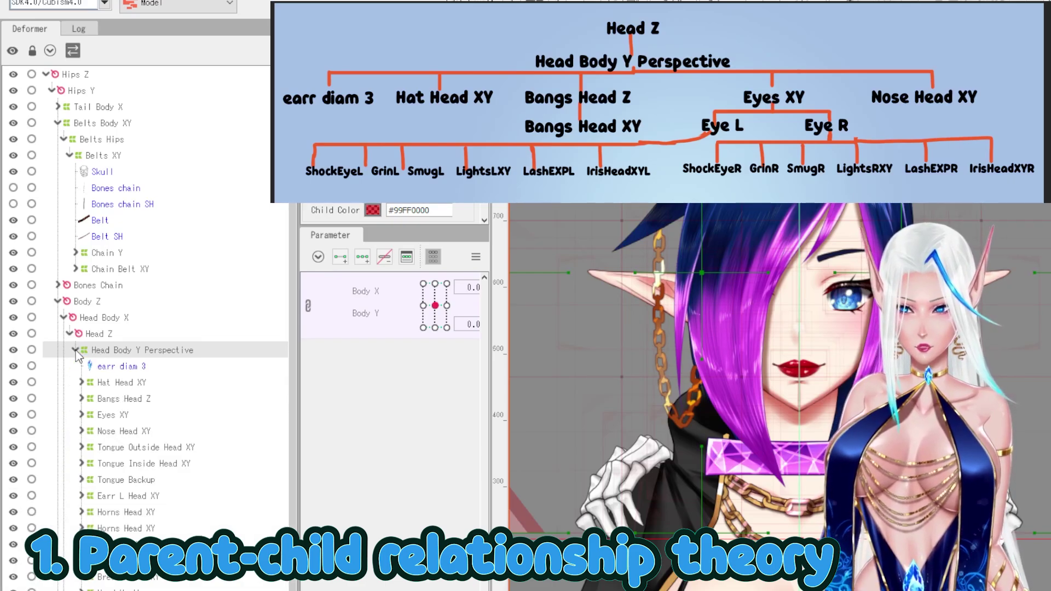
pyautogui.click(104, 366)
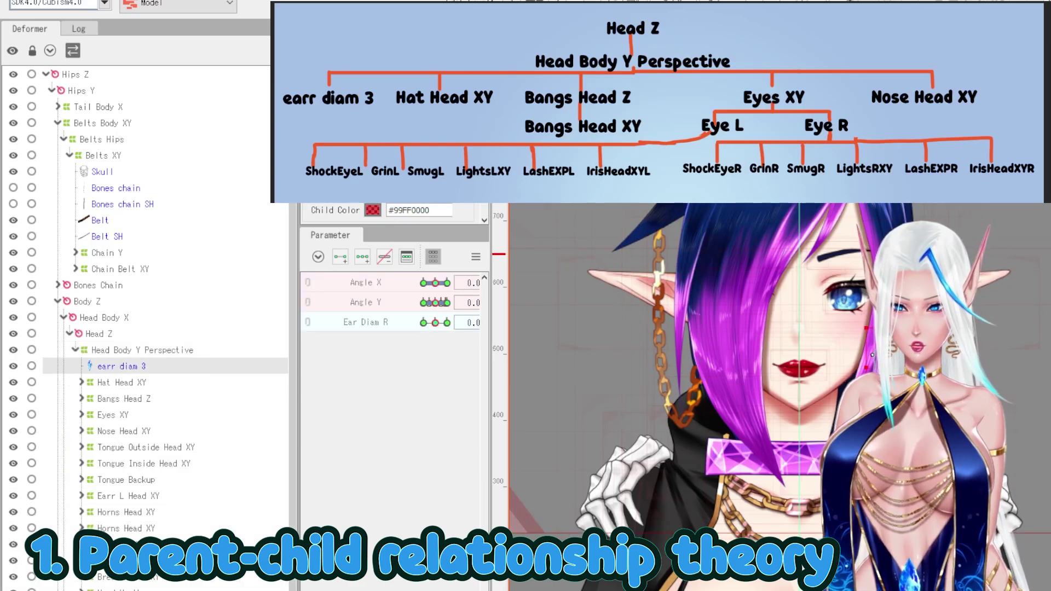
pyautogui.keyDown('shift'); pyautogui.click(175, 581); pyautogui.keyUp('shift')
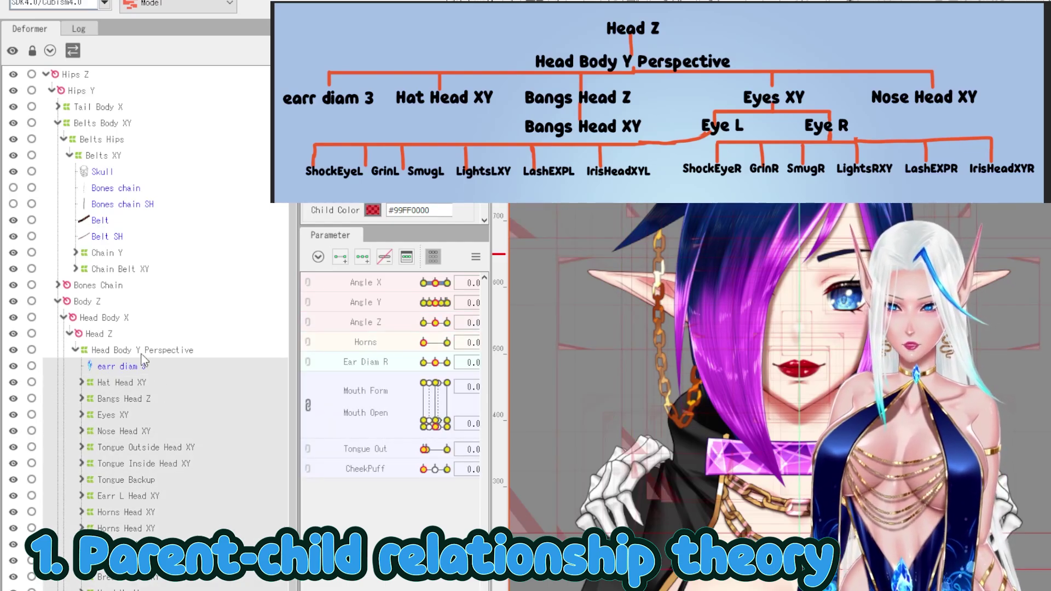
pyautogui.click(100, 353)
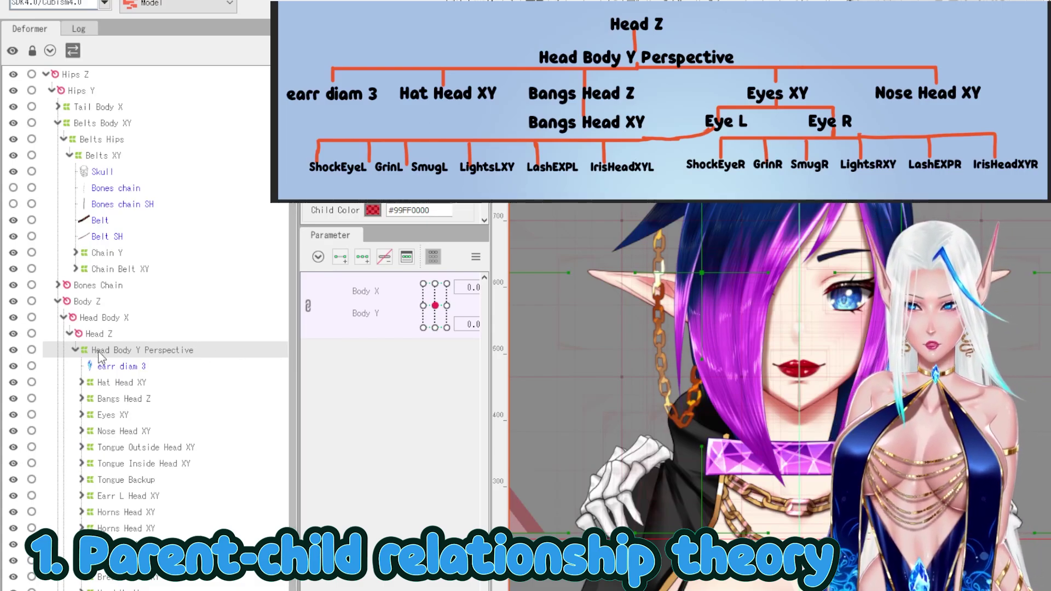
# Select Head Z and mark Head Z and Head Body Y Perspective with freehand strokes in the hierarchy diagram.
pyautogui.click(99, 334)
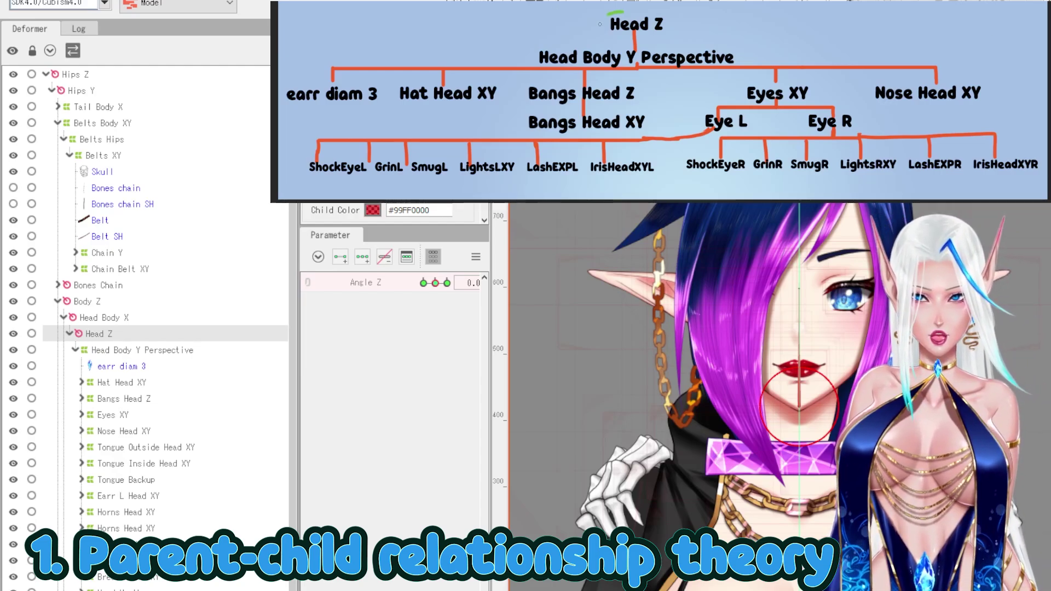
pyautogui.moveTo(600, 24)
pyautogui.mouseDown()
pyautogui.moveTo(652, 39)
pyautogui.moveTo(675, 24)
pyautogui.mouseUp()
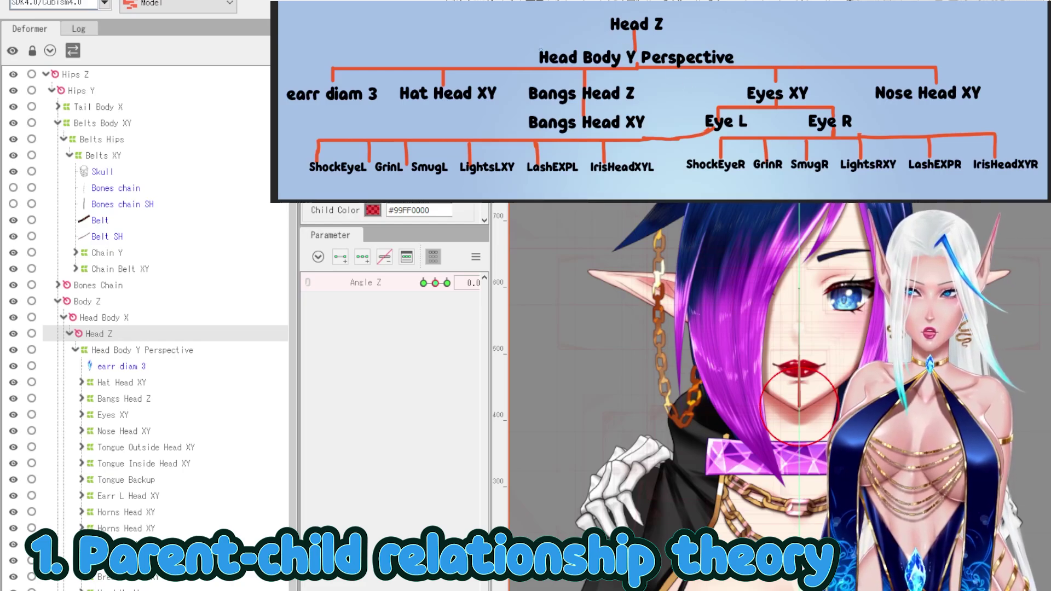
pyautogui.moveTo(537, 61)
pyautogui.mouseDown()
pyautogui.moveTo(751, 60)
pyautogui.moveTo(732, 48)
pyautogui.moveTo(573, 49)
pyautogui.mouseUp()
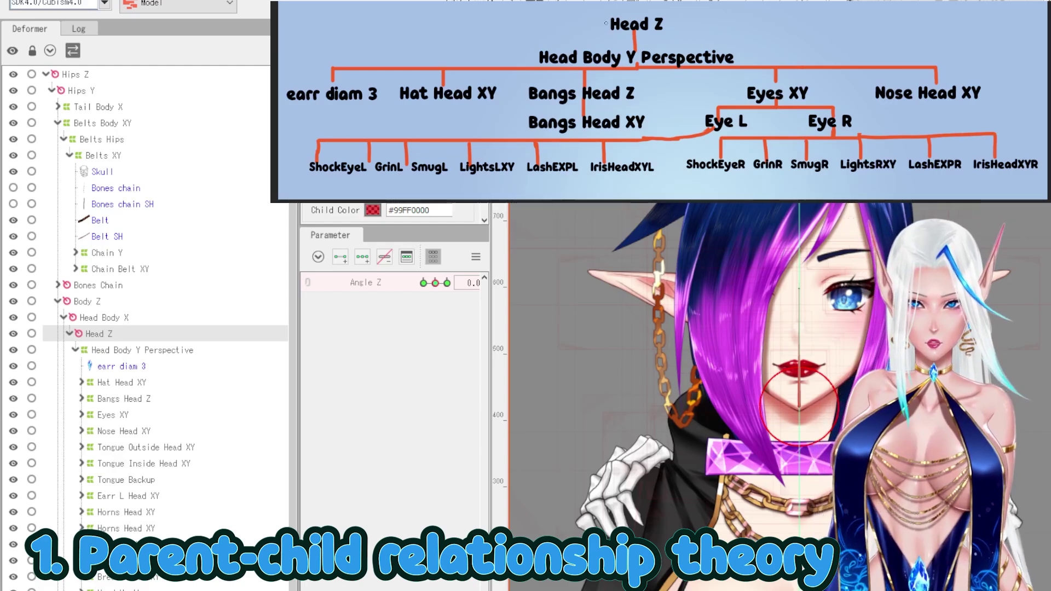
# Compare Head Body Y Perspective with its parent Head Z, collapsing and re-expanding Head Z to check what it contains.
pyautogui.click(131, 351)
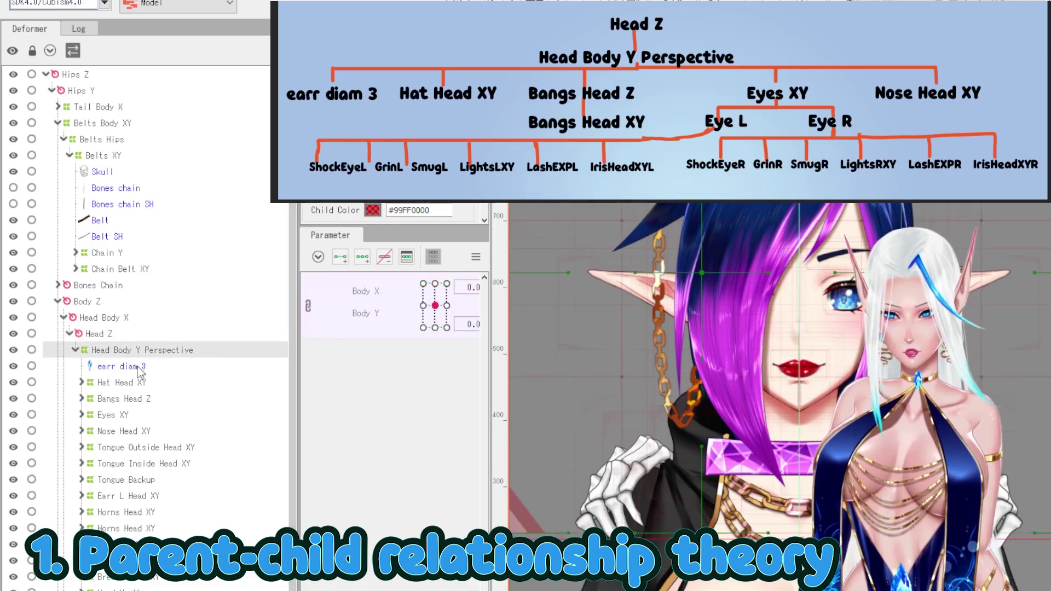
pyautogui.click(101, 335)
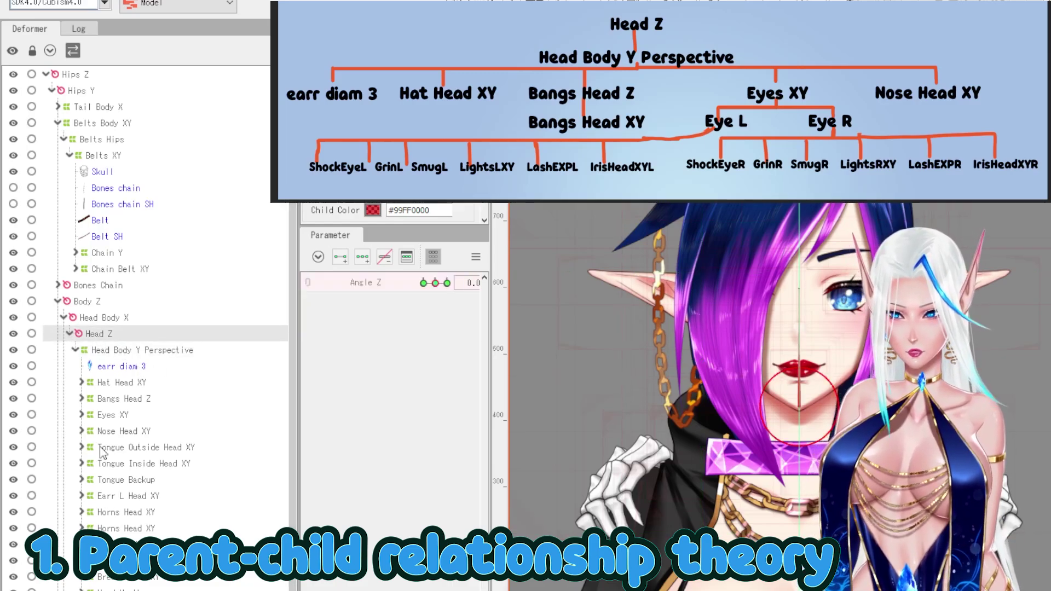
pyautogui.click(70, 334)
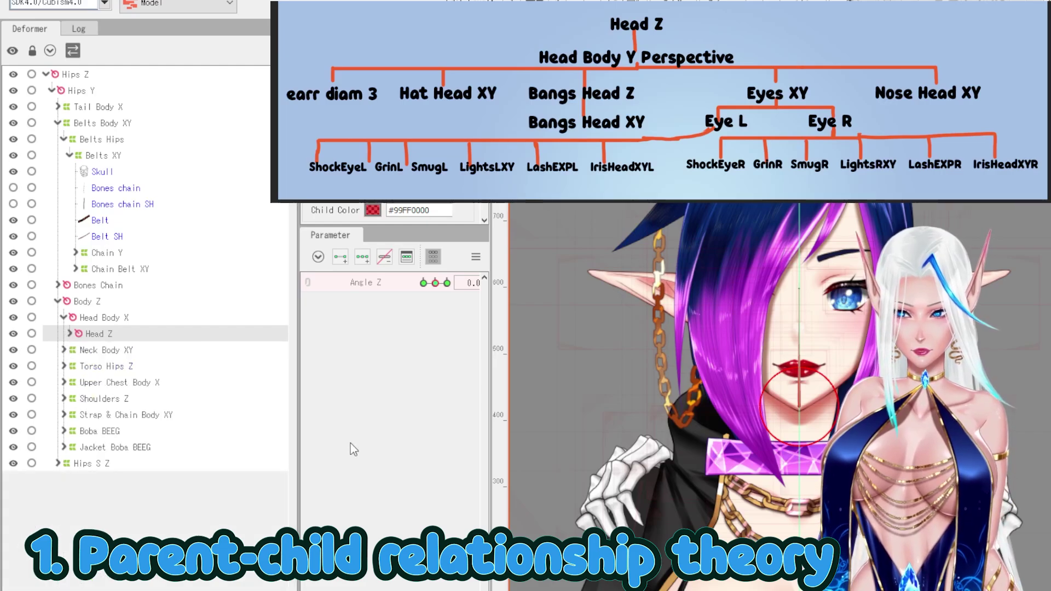
pyautogui.click(70, 334)
# Inspect the parameters of Head Body Y Perspective and its children earr diam 3, Hat Head XY and Eyes XY.
pyautogui.click(108, 352)
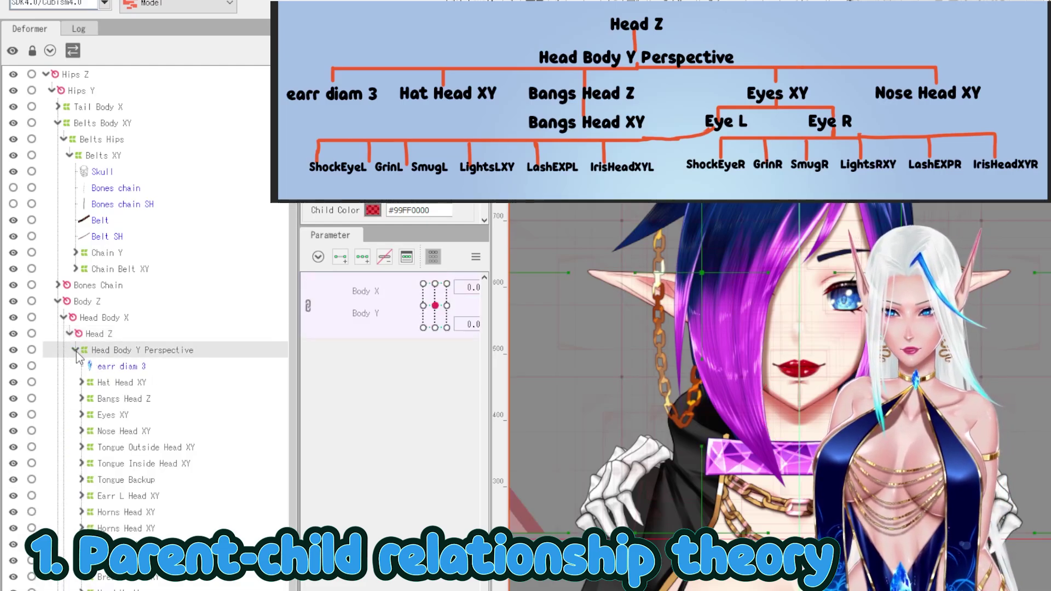
pyautogui.click(113, 367)
pyautogui.click(130, 383)
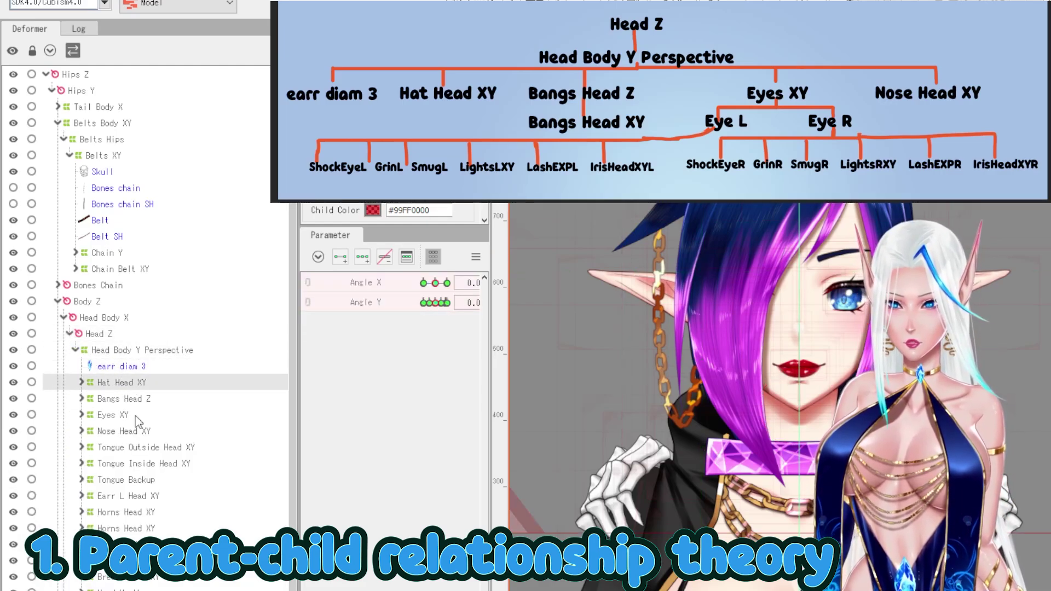
pyautogui.click(136, 415)
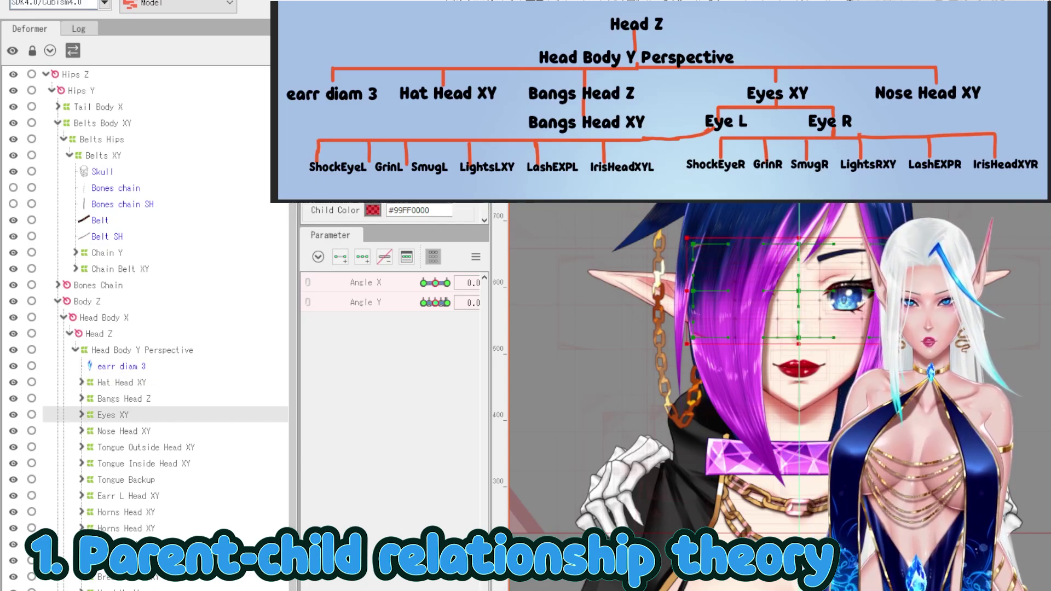
# Check the children of the Eyes XY deformer, delete Eyes XY, and select Eye L under Head Body Y Perspective.
pyautogui.click(82, 415)
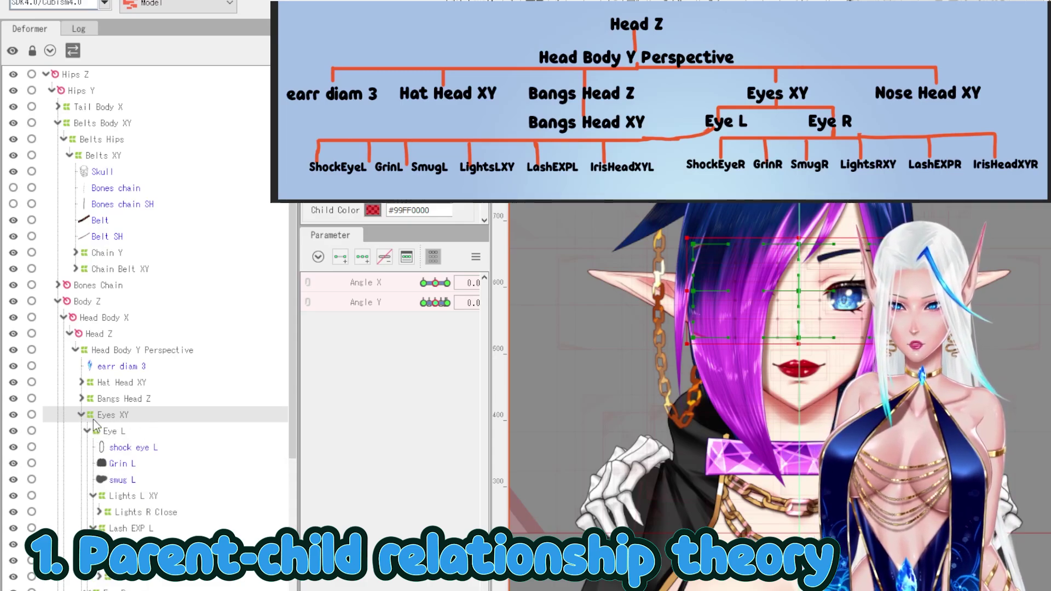
pyautogui.doubleClick(125, 418)
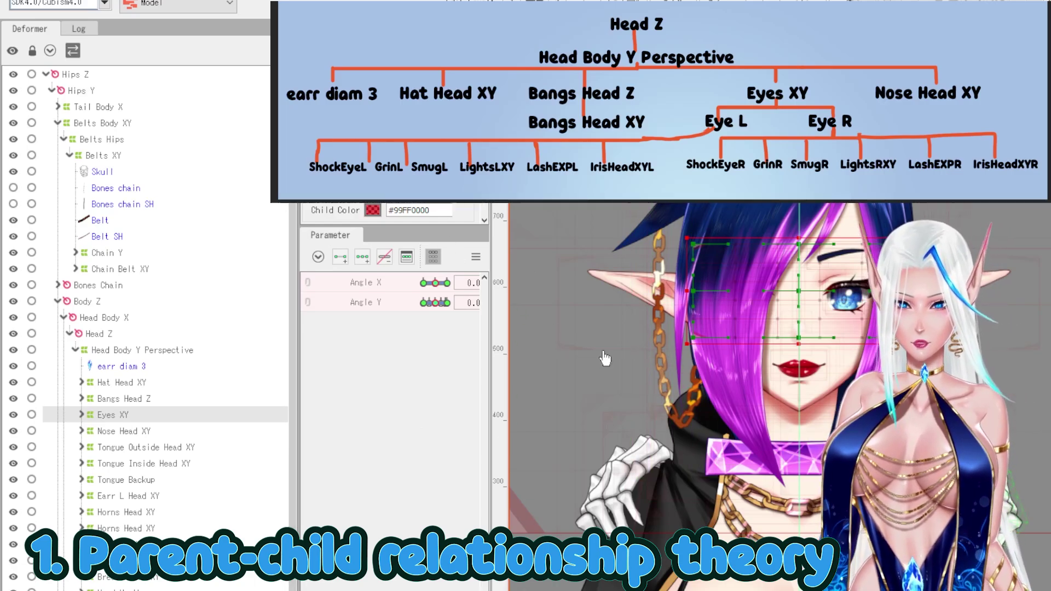
pyautogui.press('Delete')
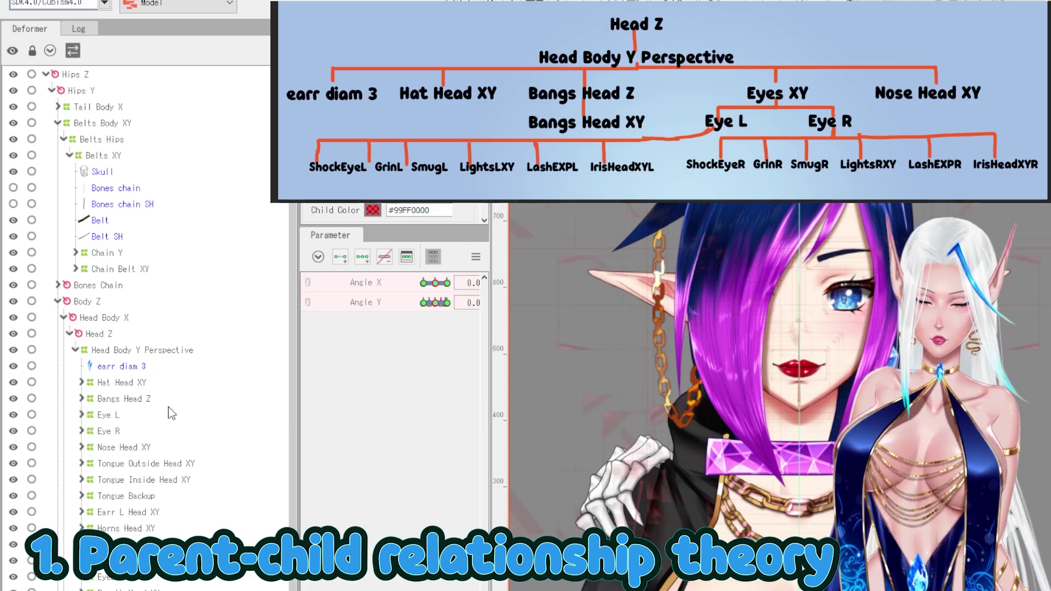
pyautogui.click(132, 414)
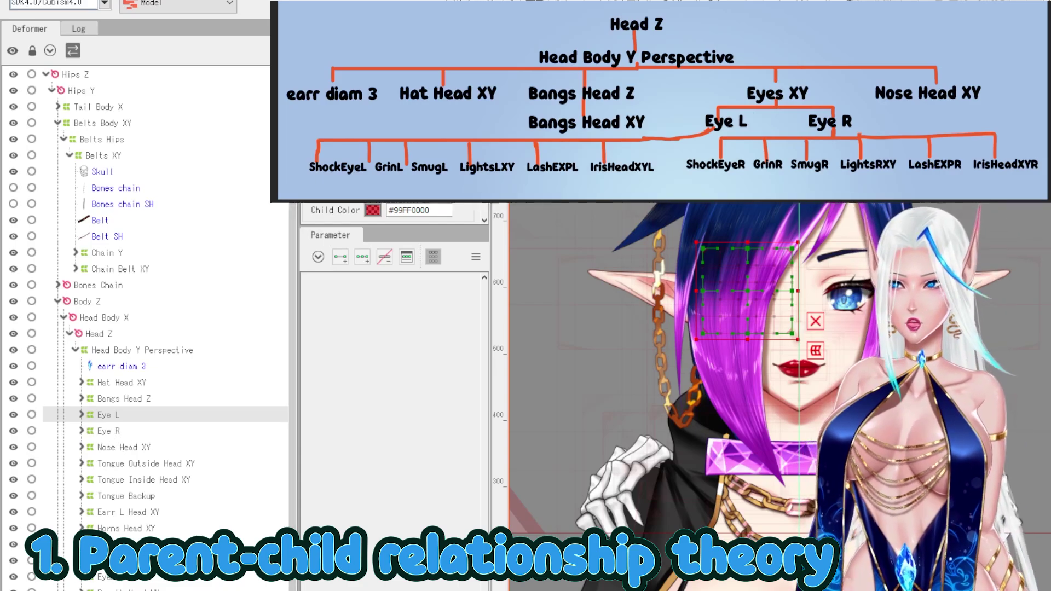
# Remove the Eyes XY label from the diagram and draw a red line from the Head Body Y Perspective branch to the Eye L/Eye R branch.
pyautogui.moveTo(735, 81); pyautogui.dragTo(813, 104)
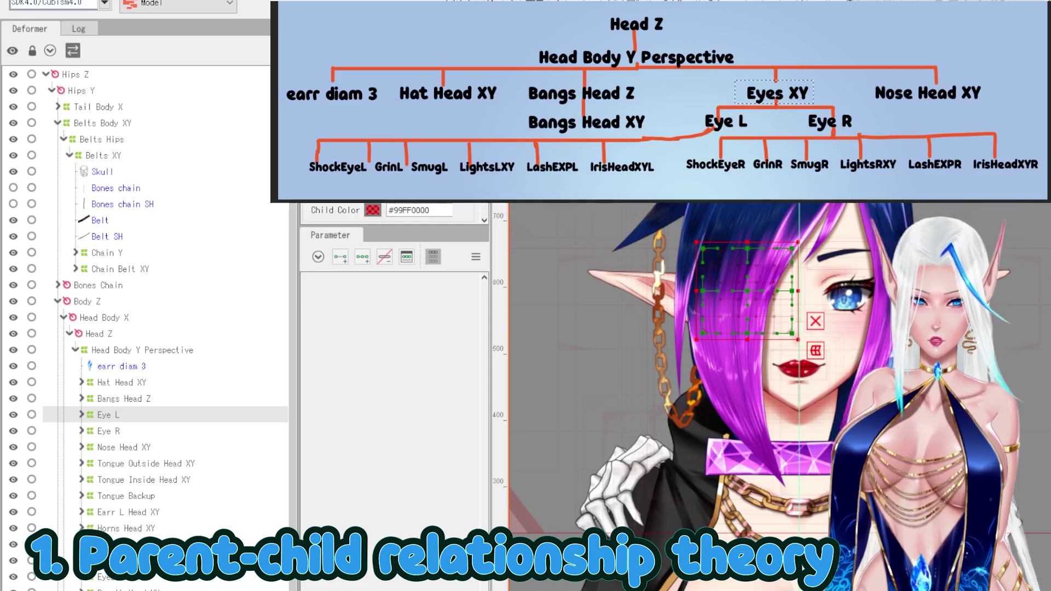
pyautogui.press('Delete')
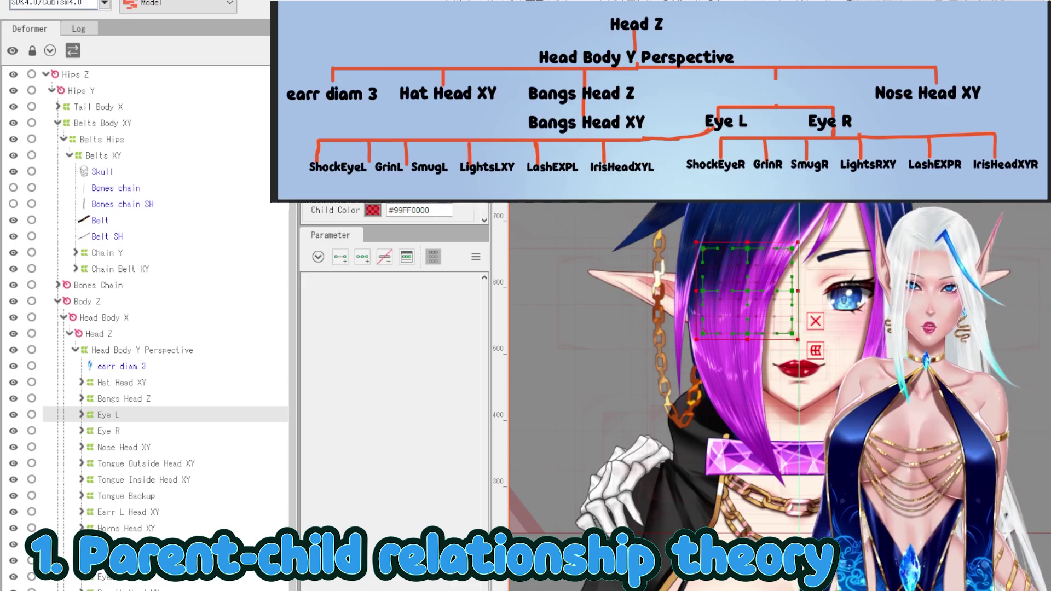
pyautogui.moveTo(776, 72); pyautogui.dragTo(775, 107)
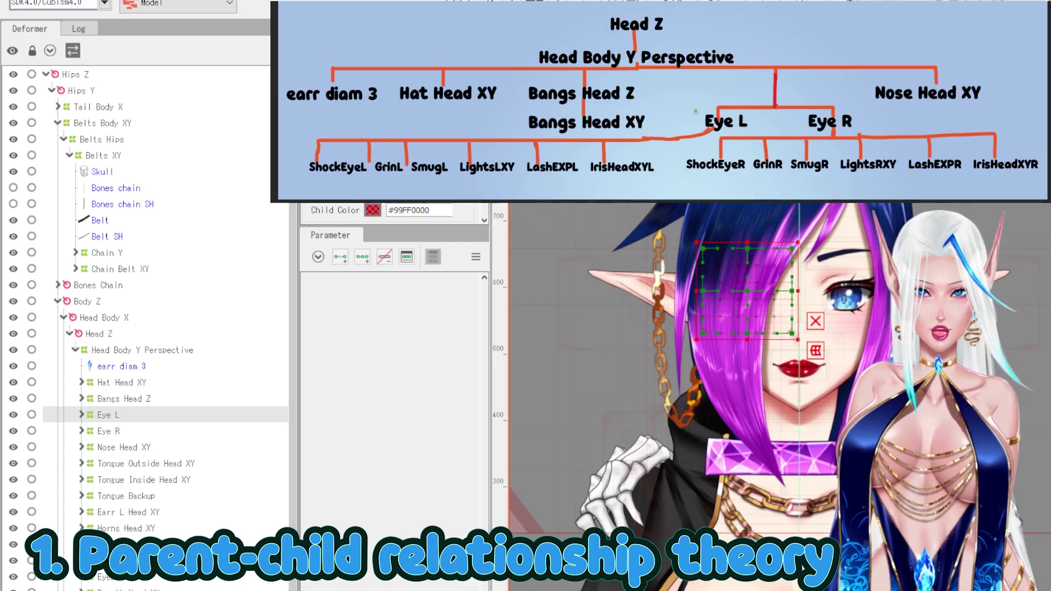
# Mark Eye L in the diagram, expand Eye L in the deformer tree, and select its whole branch together with Eye R.
pyautogui.moveTo(696, 110)
pyautogui.mouseDown()
pyautogui.moveTo(698, 129)
pyautogui.moveTo(706, 110)
pyautogui.moveTo(871, 113)
pyautogui.moveTo(870, 131)
pyautogui.moveTo(708, 132)
pyautogui.mouseUp()
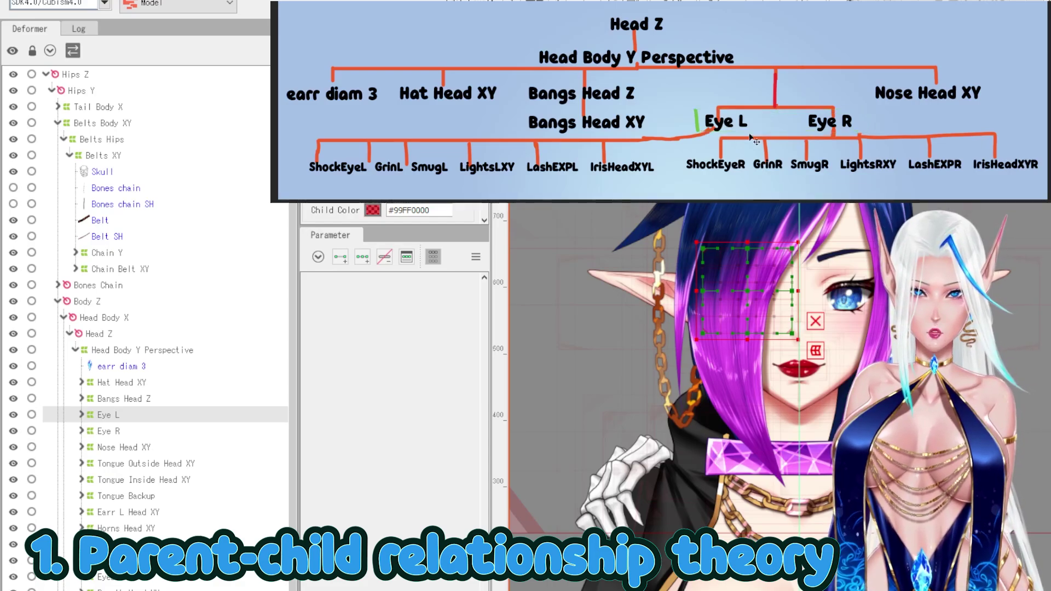
pyautogui.click(81, 414)
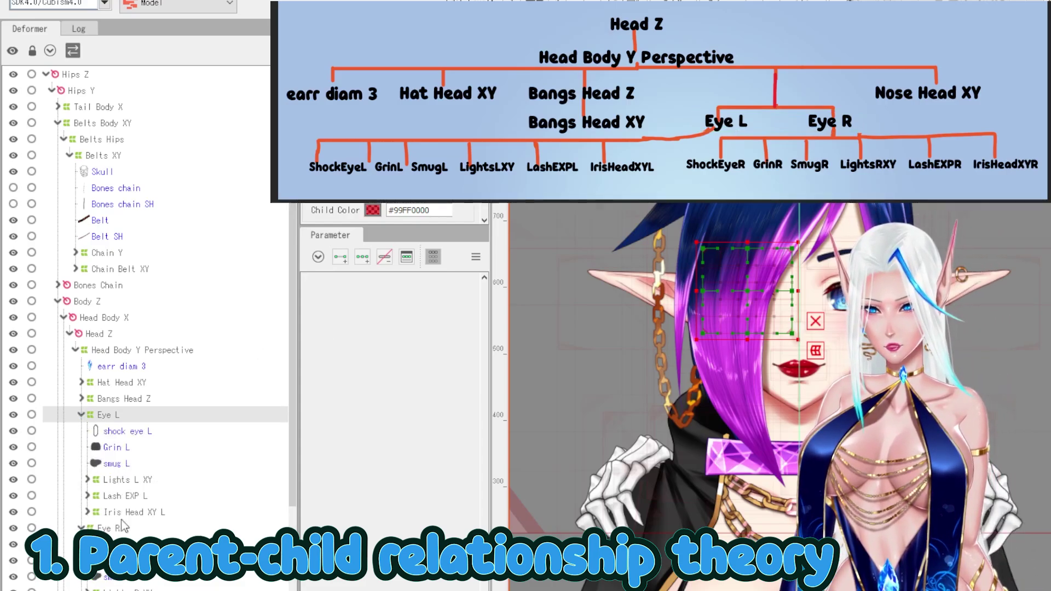
pyautogui.click(104, 414)
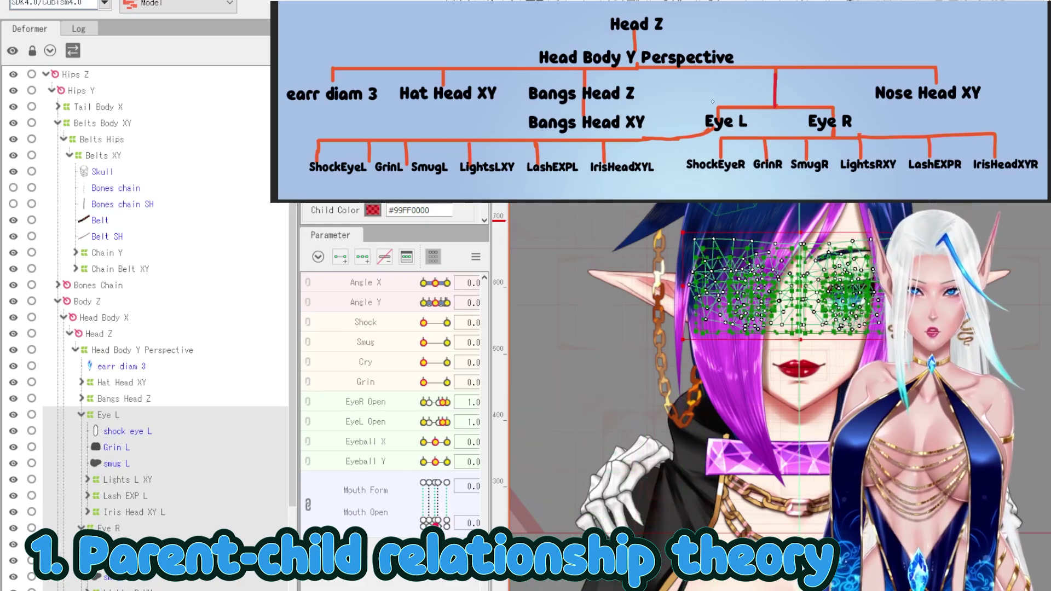
# Outline the eye branches in the diagram, circle Eye L and ShockEyeL, underline Head Body Y Perspective, and erase the marks.
pyautogui.moveTo(713, 102)
pyautogui.mouseDown()
pyautogui.moveTo(823, 99)
pyautogui.moveTo(878, 121)
pyautogui.moveTo(979, 119)
pyautogui.moveTo(1018, 129)
pyautogui.moveTo(1045, 176)
pyautogui.moveTo(981, 192)
pyautogui.moveTo(864, 194)
pyautogui.moveTo(307, 181)
pyautogui.moveTo(309, 138)
pyautogui.moveTo(334, 127)
pyautogui.moveTo(625, 136)
pyautogui.moveTo(694, 131)
pyautogui.moveTo(722, 103)
pyautogui.mouseUp()
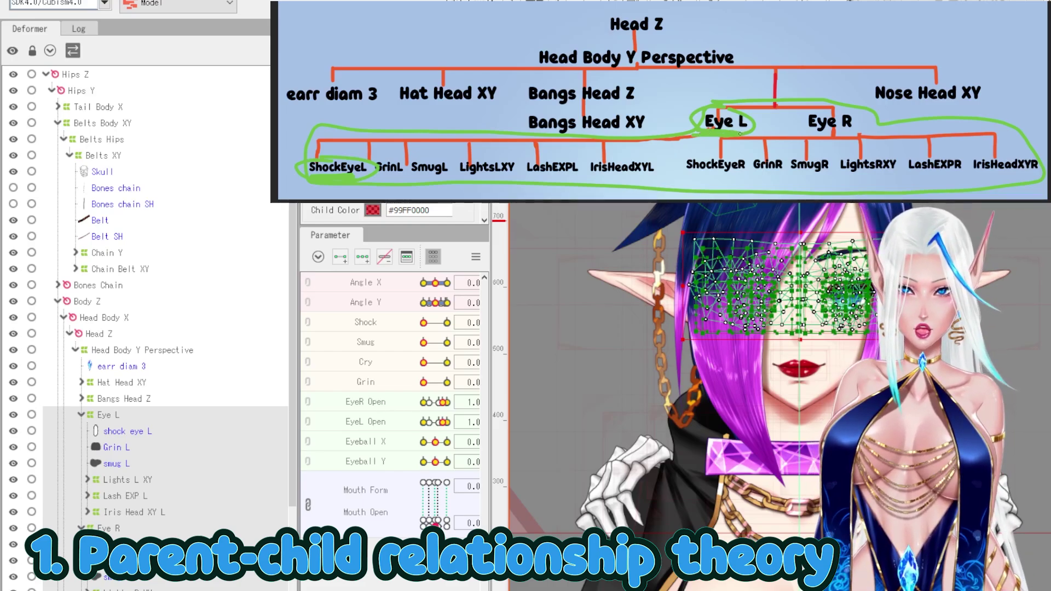
pyautogui.moveTo(535, 69); pyautogui.dragTo(734, 72)
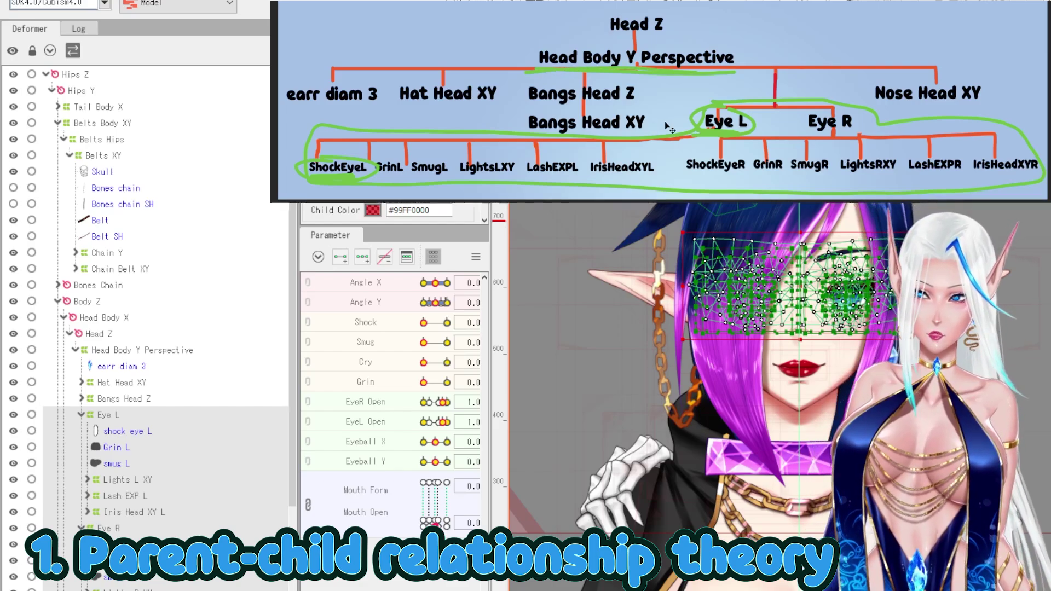
pyautogui.press('e')
# Box Eye L and Eye R in the diagram, and create the Eyes XY warp deformer as the parent of both in the tree.
pyautogui.moveTo(695, 110)
pyautogui.mouseDown()
pyautogui.moveTo(696, 129)
pyautogui.moveTo(733, 108)
pyautogui.moveTo(844, 106)
pyautogui.moveTo(870, 120)
pyautogui.moveTo(697, 132)
pyautogui.mouseUp()
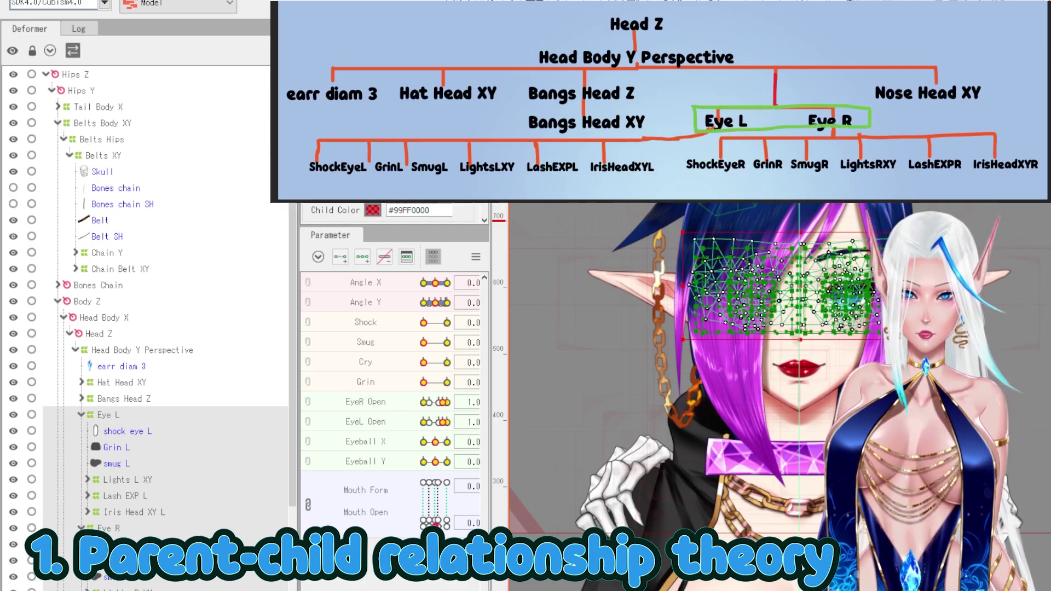
pyautogui.click(120, 415)
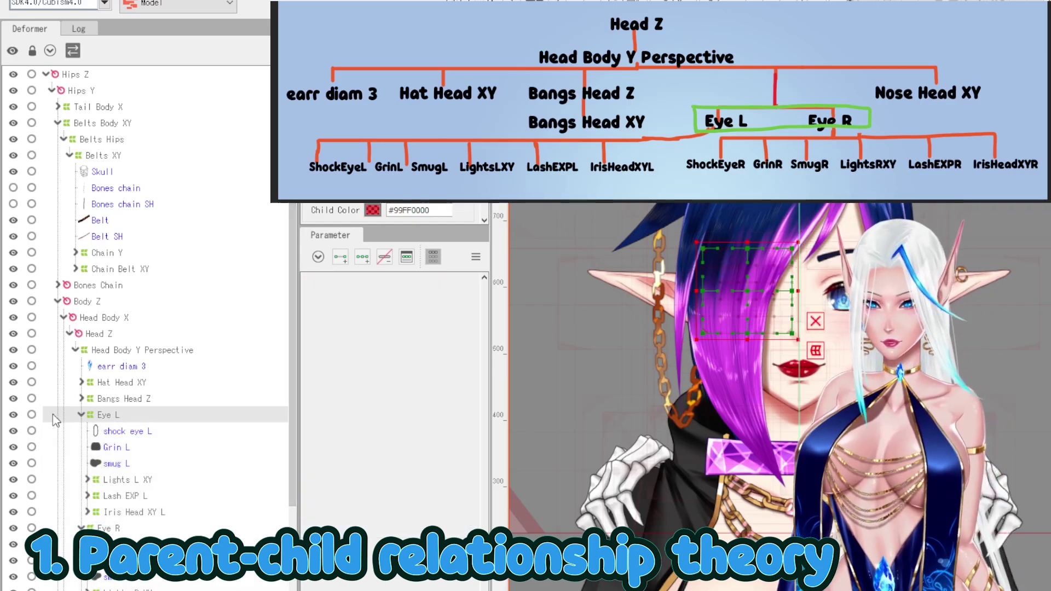
pyautogui.click(81, 415)
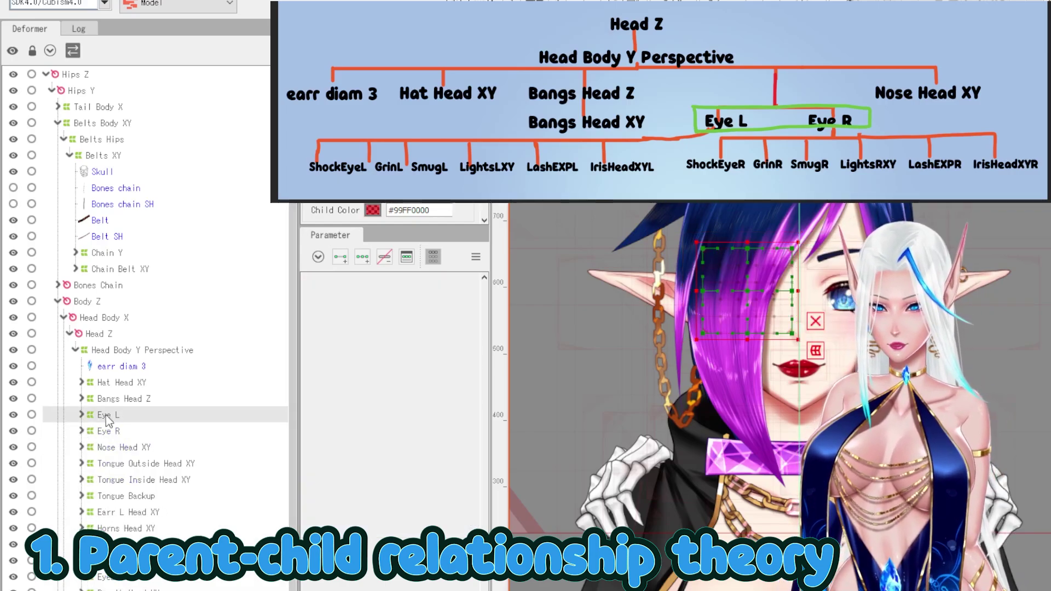
pyautogui.keyDown('ctrl'); pyautogui.click(118, 432); pyautogui.keyUp('ctrl')
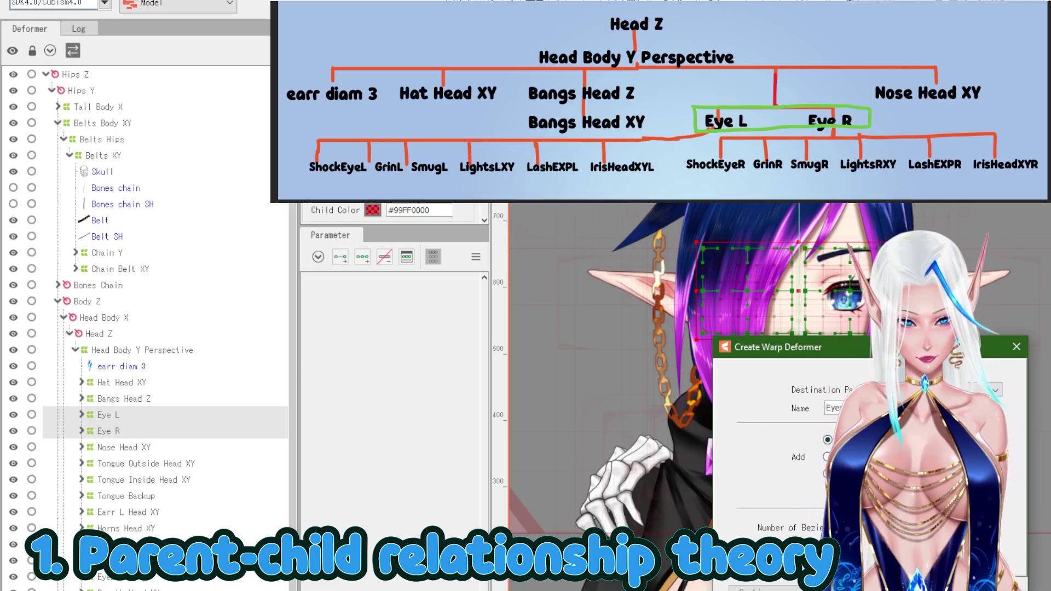
pyautogui.press('Return')
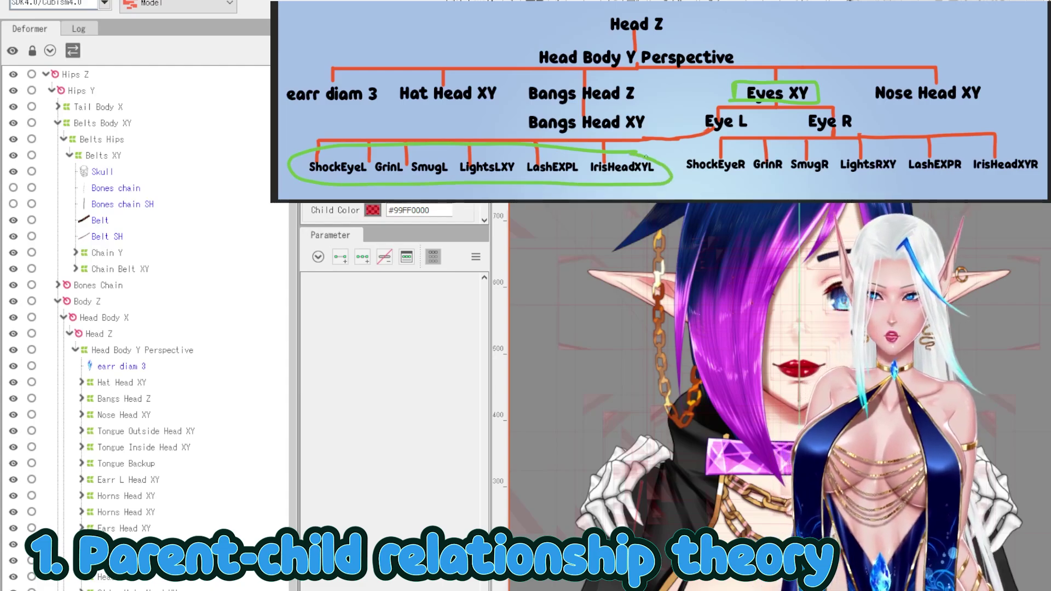
# Draw arrows and outlines linking the eye children to Eyes XY in the diagram, and undo those strokes.
pyautogui.moveTo(665, 185)
pyautogui.mouseDown()
pyautogui.moveTo(657, 136)
pyautogui.moveTo(708, 95)
pyautogui.moveTo(726, 95)
pyautogui.mouseUp()
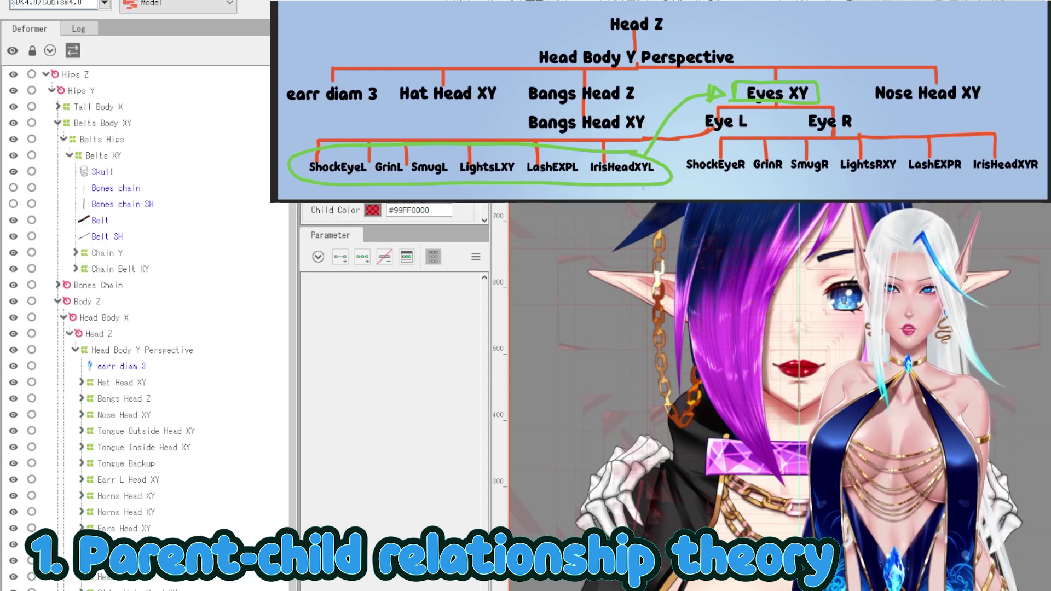
pyautogui.moveTo(351, 143)
pyautogui.mouseDown()
pyautogui.moveTo(507, 126)
pyautogui.moveTo(662, 89)
pyautogui.moveTo(788, 86)
pyautogui.moveTo(1001, 127)
pyautogui.moveTo(1032, 150)
pyautogui.moveTo(653, 192)
pyautogui.mouseUp()
pyautogui.moveTo(656, 132)
pyautogui.mouseDown()
pyautogui.moveTo(684, 95)
pyautogui.moveTo(712, 93)
pyautogui.mouseUp()
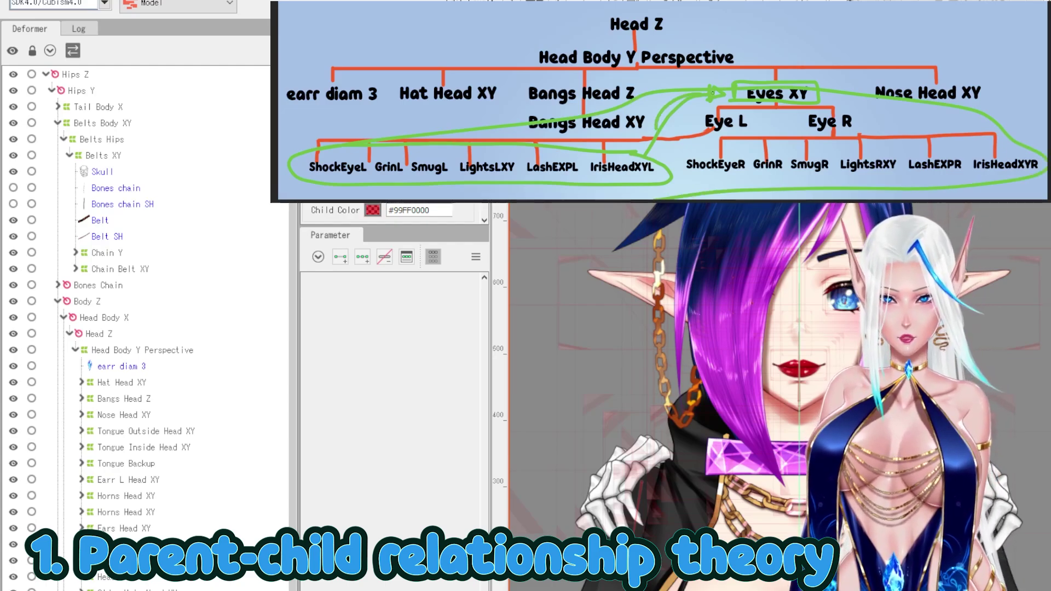
pyautogui.hotkey('ctrl', 'z')
pyautogui.hotkey('ctrl', 'z')
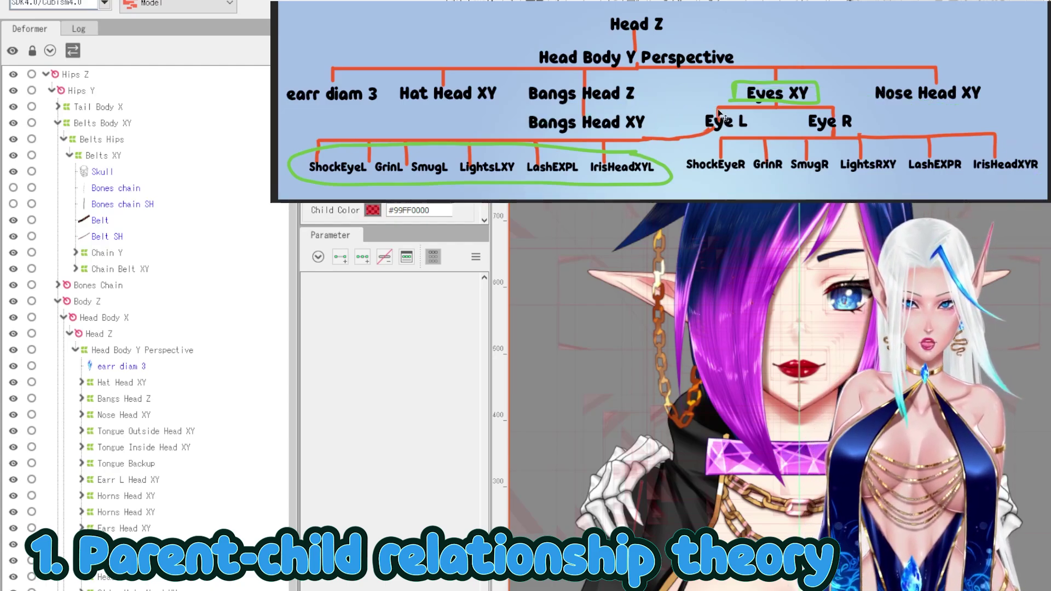
pyautogui.hotkey('ctrl', 'z')
# Box Eye L and Eye R below Eyes XY in the diagram, and undo the box marks.
pyautogui.moveTo(696, 130)
pyautogui.mouseDown()
pyautogui.moveTo(696, 109)
pyautogui.moveTo(732, 107)
pyautogui.moveTo(849, 108)
pyautogui.moveTo(867, 119)
pyautogui.moveTo(803, 136)
pyautogui.moveTo(706, 133)
pyautogui.moveTo(696, 118)
pyautogui.mouseUp()
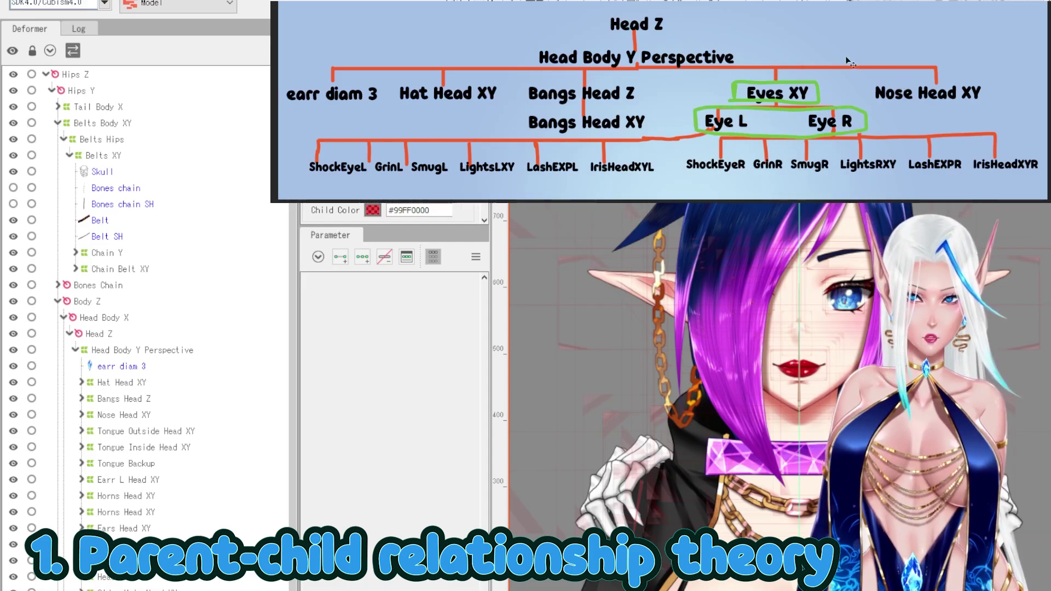
pyautogui.hotkey('ctrl', 'z')
pyautogui.hotkey('ctrl', 'z')
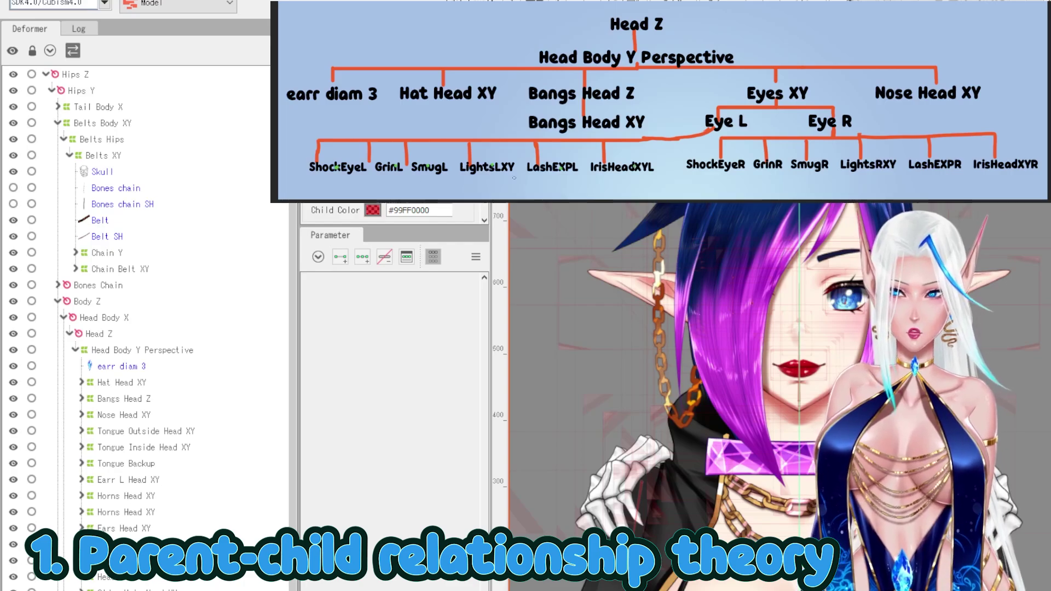
# Box Eye L in the diagram and draw a small circle under each of its children from ShockEyeL to IrisHeadXYL.
pyautogui.moveTo(703, 108)
pyautogui.mouseDown()
pyautogui.moveTo(699, 129)
pyautogui.moveTo(704, 106)
pyautogui.moveTo(755, 119)
pyautogui.moveTo(698, 130)
pyautogui.mouseUp()
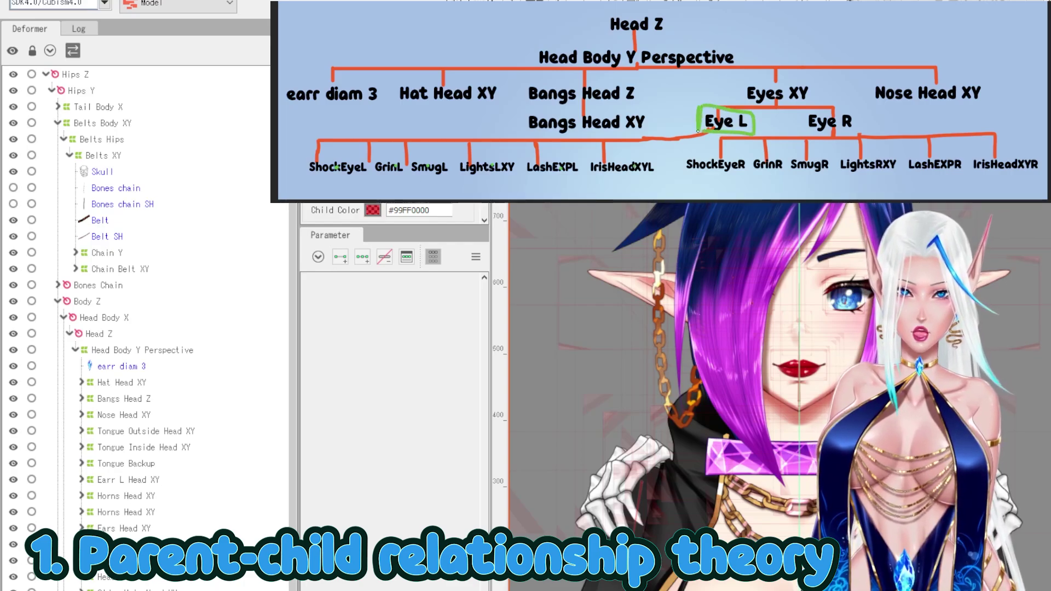
pyautogui.moveTo(350, 183); pyautogui.dragTo(392, 185)
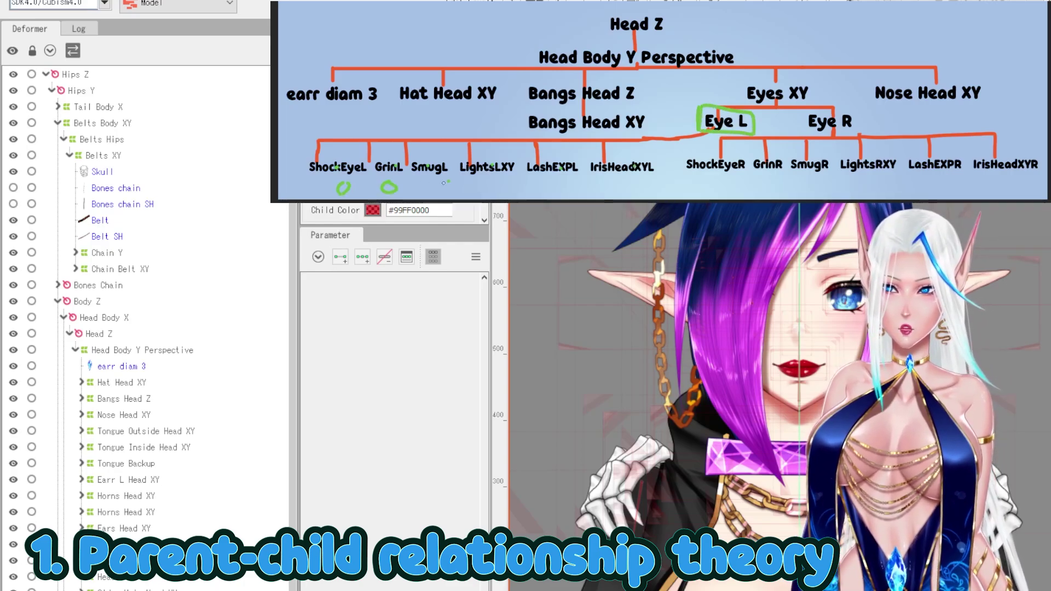
pyautogui.moveTo(456, 181)
pyautogui.mouseDown()
pyautogui.moveTo(506, 188)
pyautogui.moveTo(496, 183)
pyautogui.mouseUp()
pyautogui.moveTo(569, 184); pyautogui.dragTo(571, 185)
pyautogui.moveTo(630, 185); pyautogui.dragTo(636, 188)
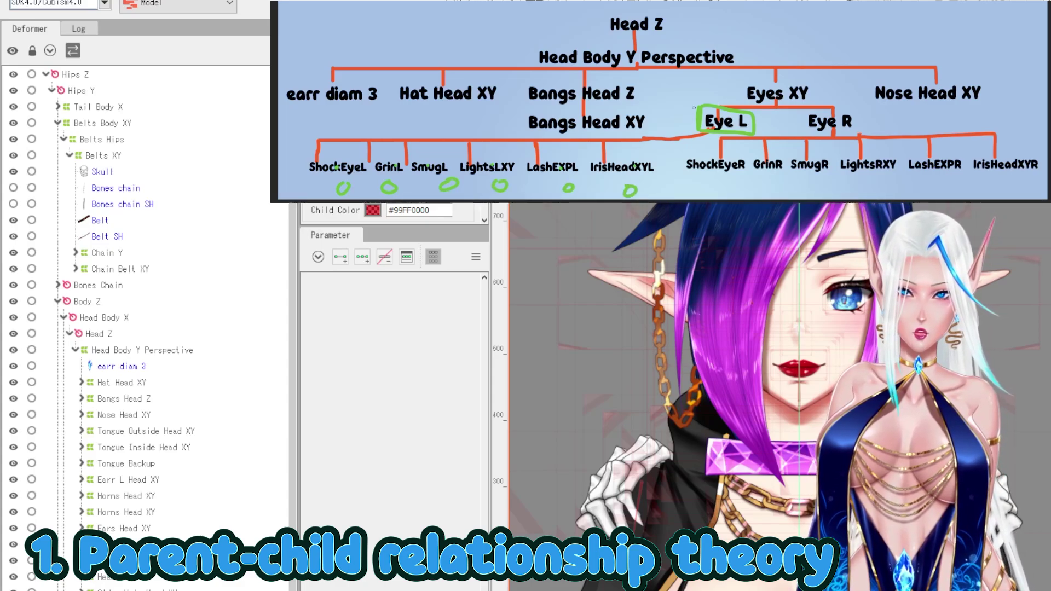
# Box Bangs Head XY, Eye L and Eye R in the diagram, and inspect Earr L Head XY, Tongue Backup and Nose Head XY.
pyautogui.moveTo(695, 103)
pyautogui.mouseDown()
pyautogui.moveTo(738, 107)
pyautogui.moveTo(755, 126)
pyautogui.mouseUp()
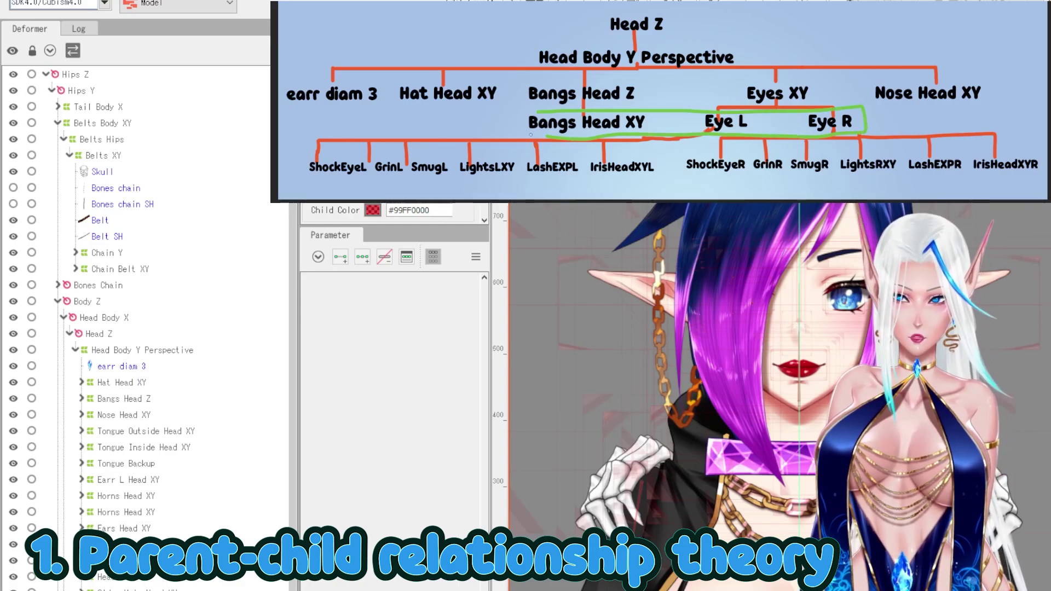
pyautogui.click(165, 480)
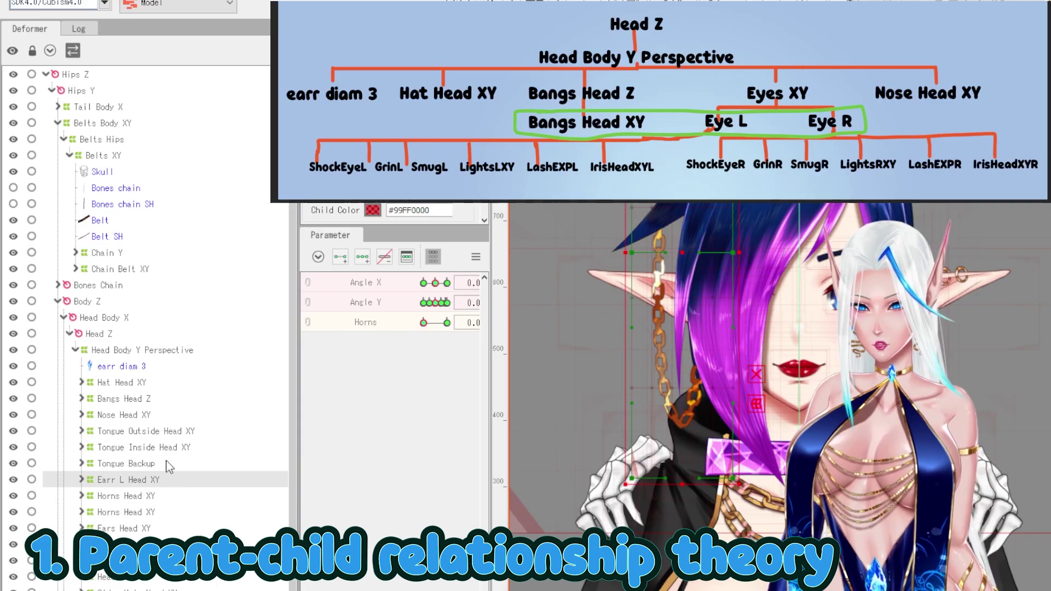
pyautogui.click(170, 463)
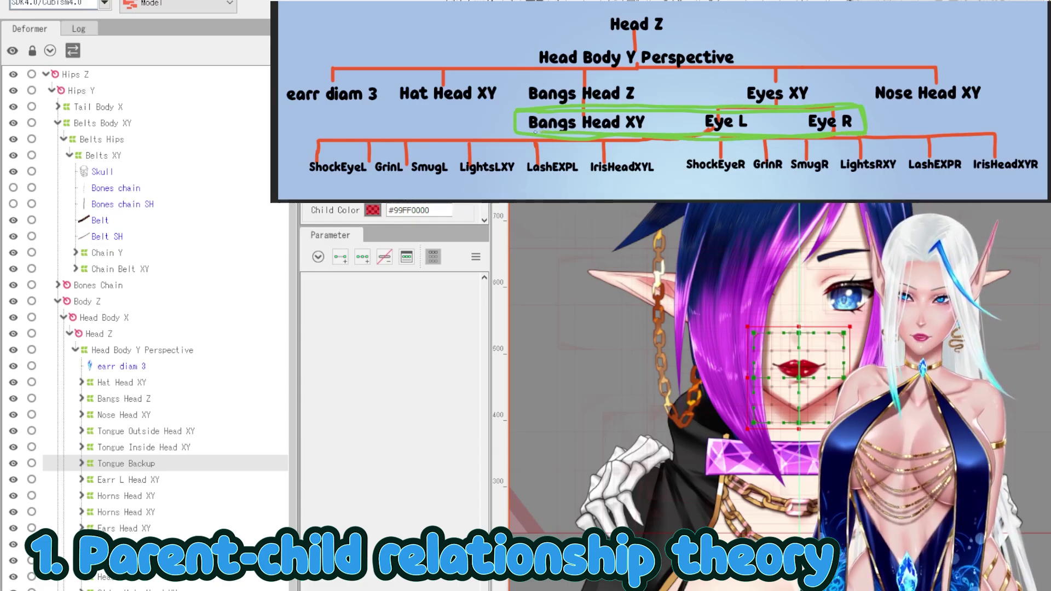
pyautogui.click(140, 416)
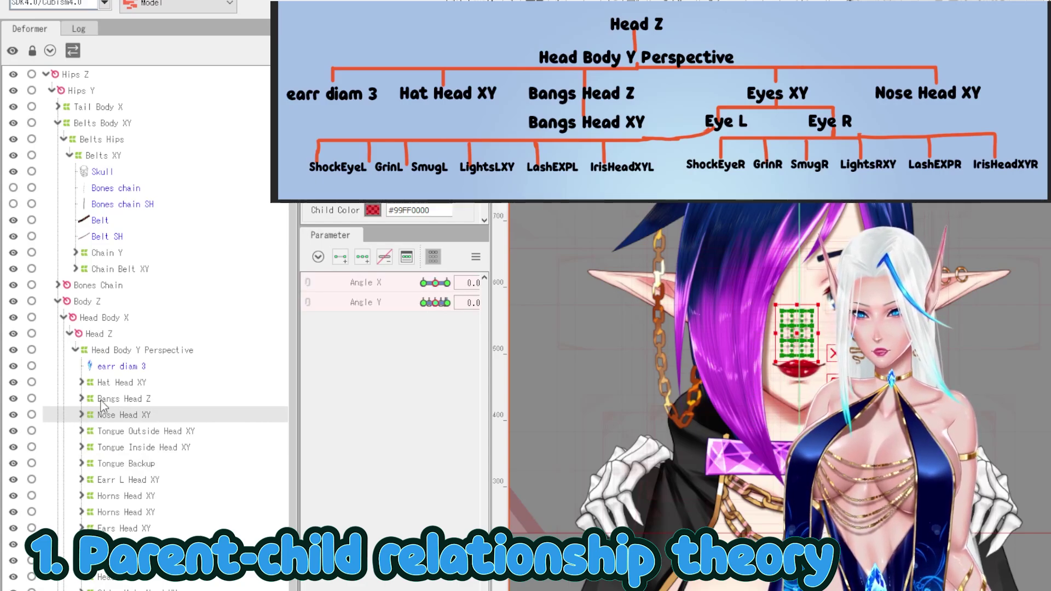
# Inspect the parameters of Bangs Head Z, expand it, and inspect its child Bangs Head XY.
pyautogui.click(90, 401)
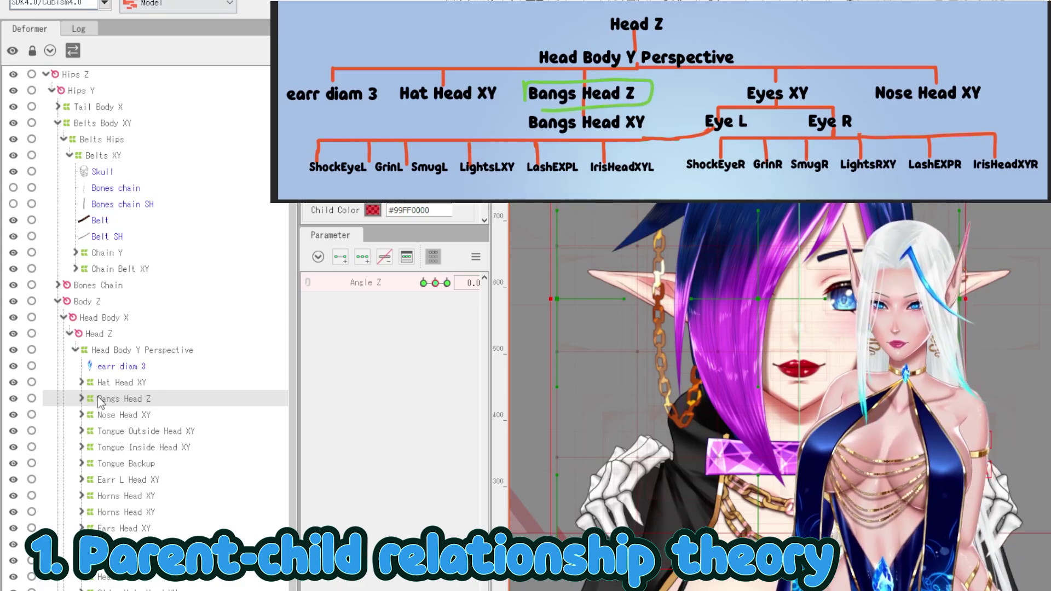
pyautogui.click(81, 399)
pyautogui.click(117, 420)
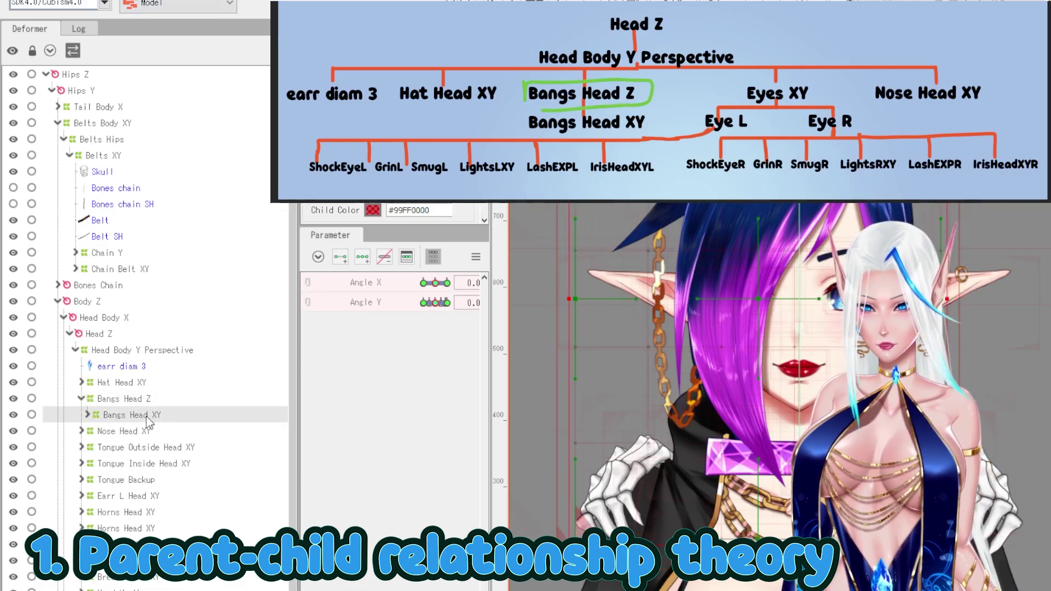
pyautogui.click(88, 415)
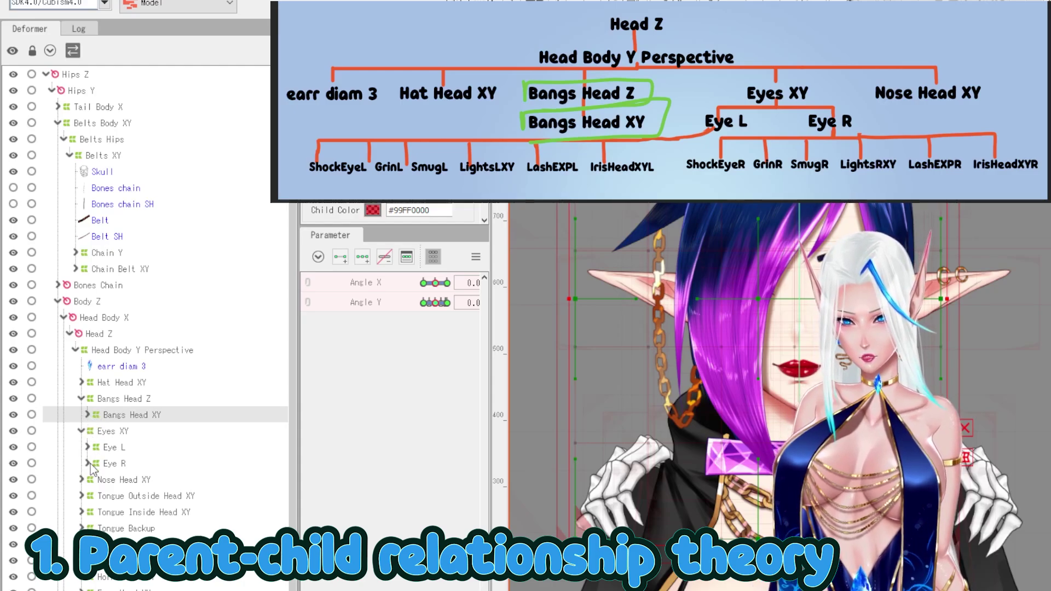
# Compare the parent deformers Eyes XY and Bangs Head Z by selecting them in turn.
pyautogui.click(102, 433)
pyautogui.click(102, 400)
pyautogui.click(102, 432)
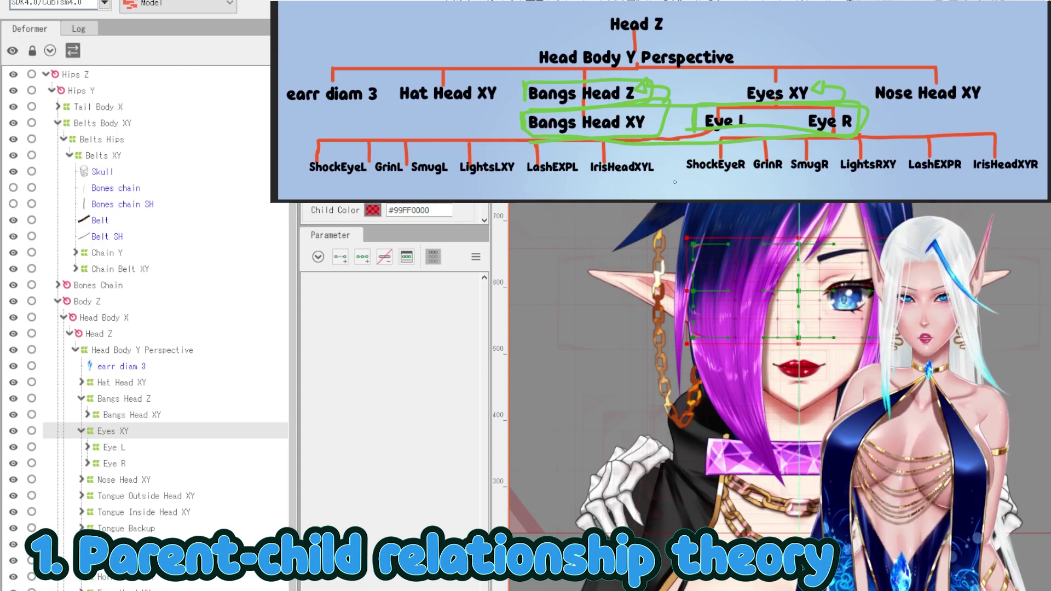
# Inspect Eyes XY and its two children, Eye L and Eye R, ending with Eye L selected.
pyautogui.click(116, 452)
pyautogui.click(107, 432)
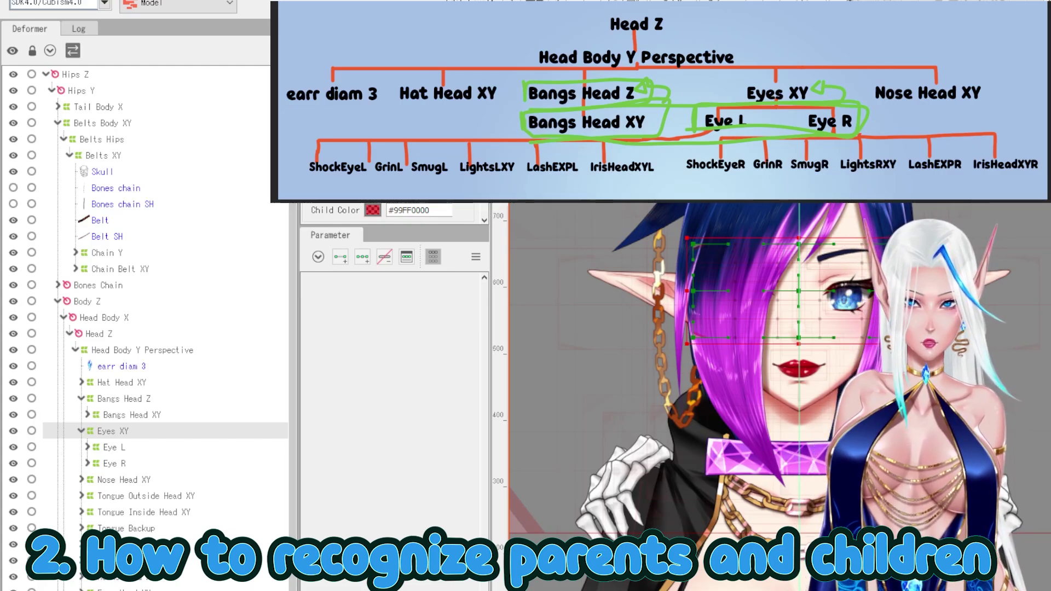
pyautogui.click(104, 450)
pyautogui.click(105, 464)
pyautogui.click(101, 452)
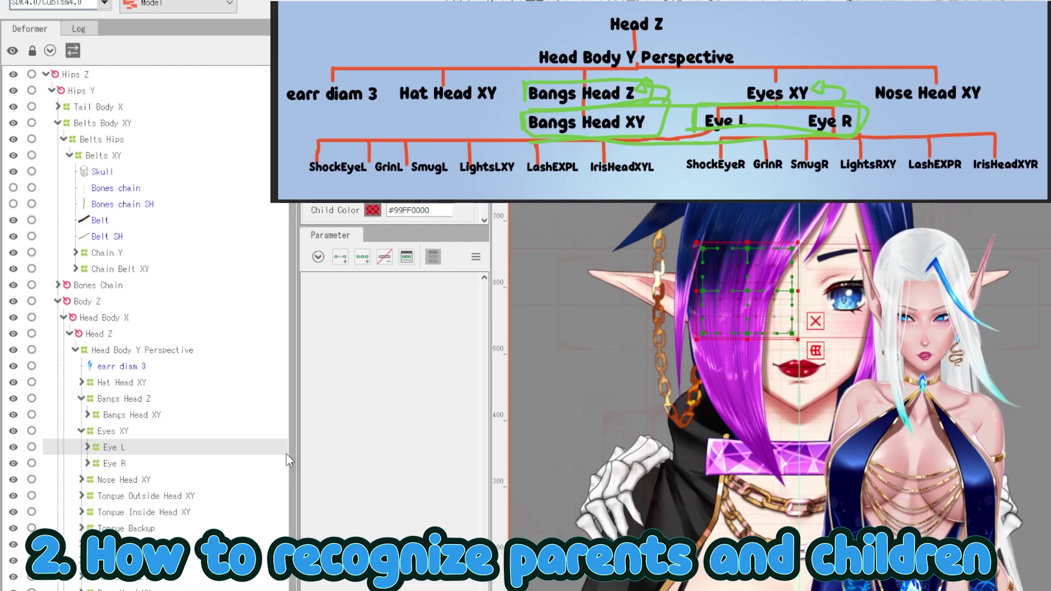
# Expand Eye L and Eye R to examine their children, and select the two parent deformers together.
pyautogui.click(88, 448)
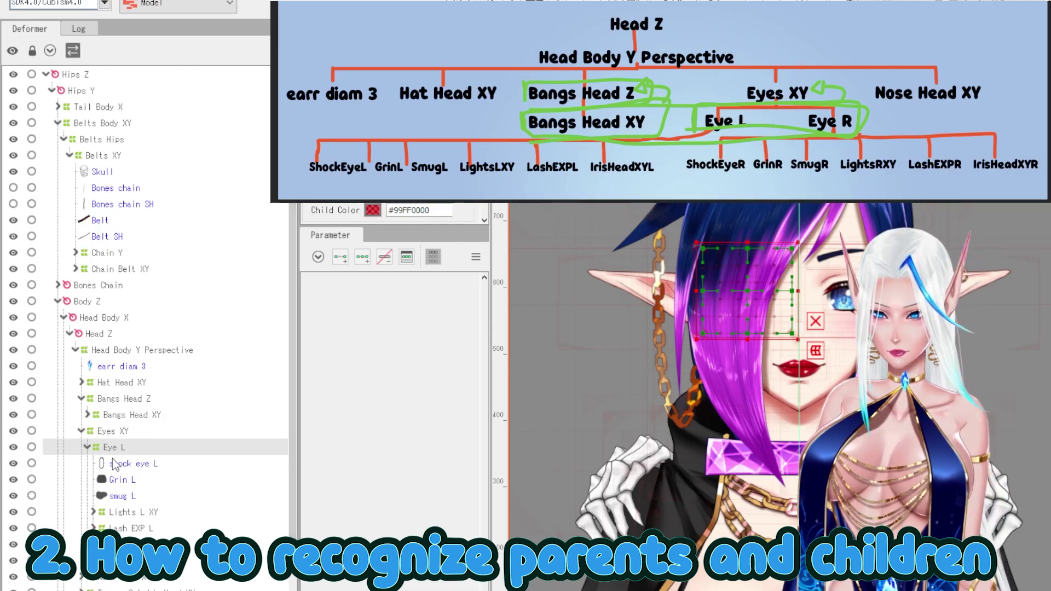
pyautogui.scroll(-1, 90, 455)
pyautogui.click(88, 503)
pyautogui.scroll(-1, 104, 507)
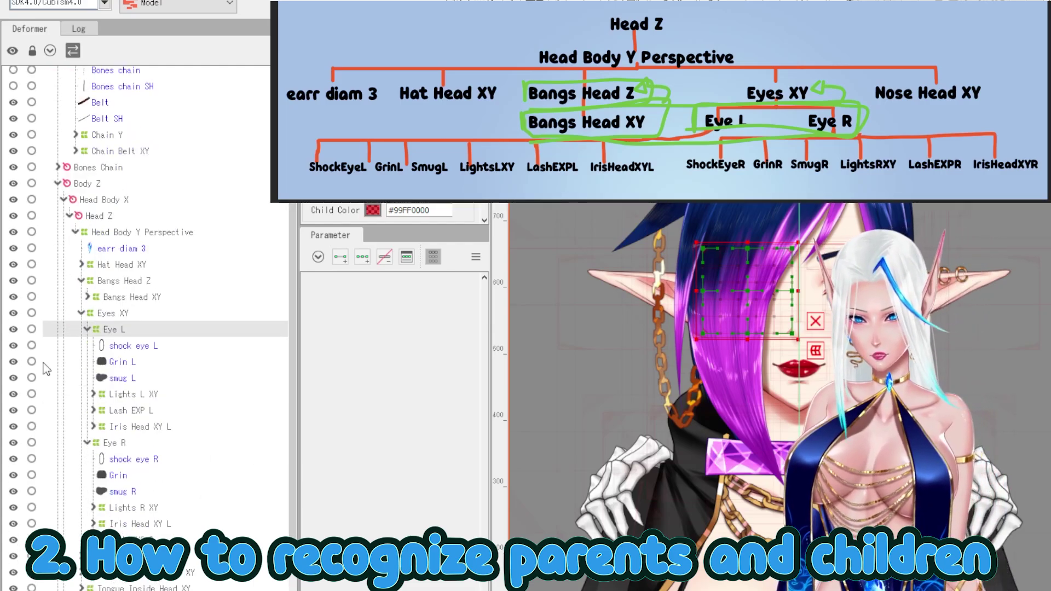
pyautogui.keyDown('shift'); pyautogui.click(120, 539); pyautogui.keyUp('shift')
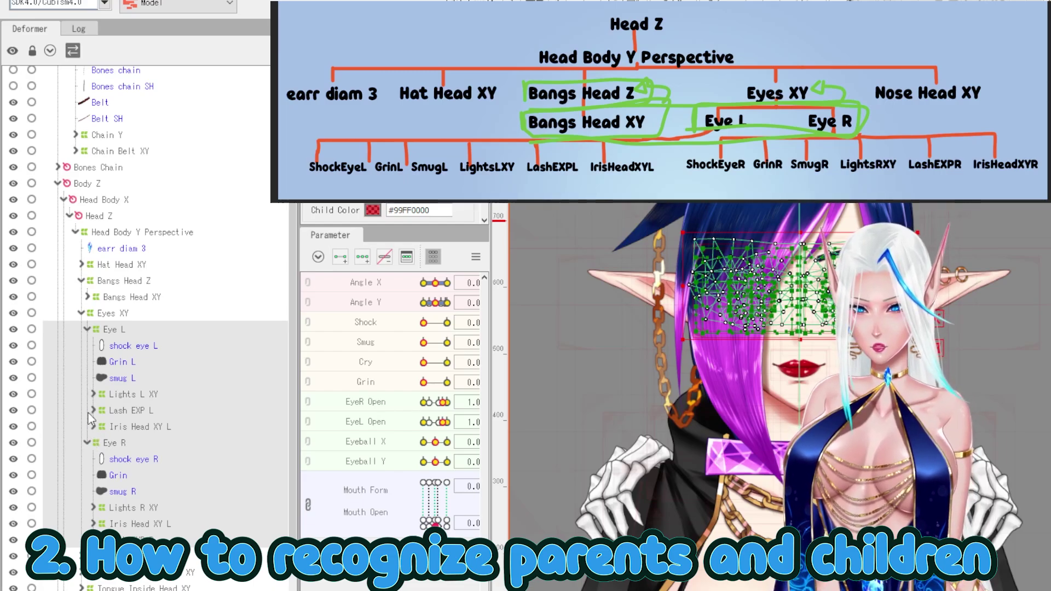
pyautogui.click(112, 330)
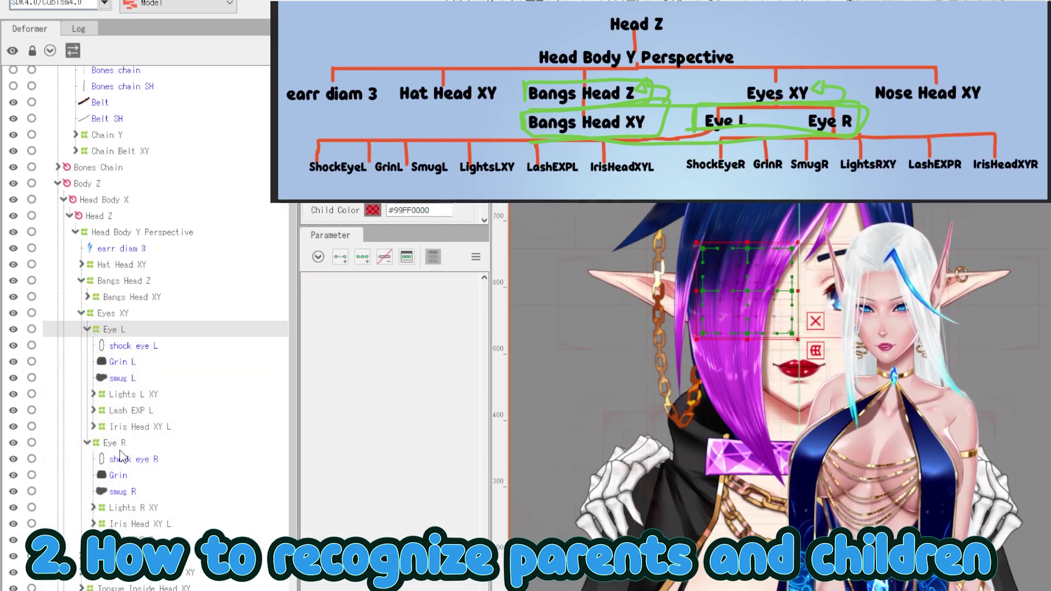
pyautogui.keyDown('ctrl'); pyautogui.click(114, 443); pyautogui.keyUp('ctrl')
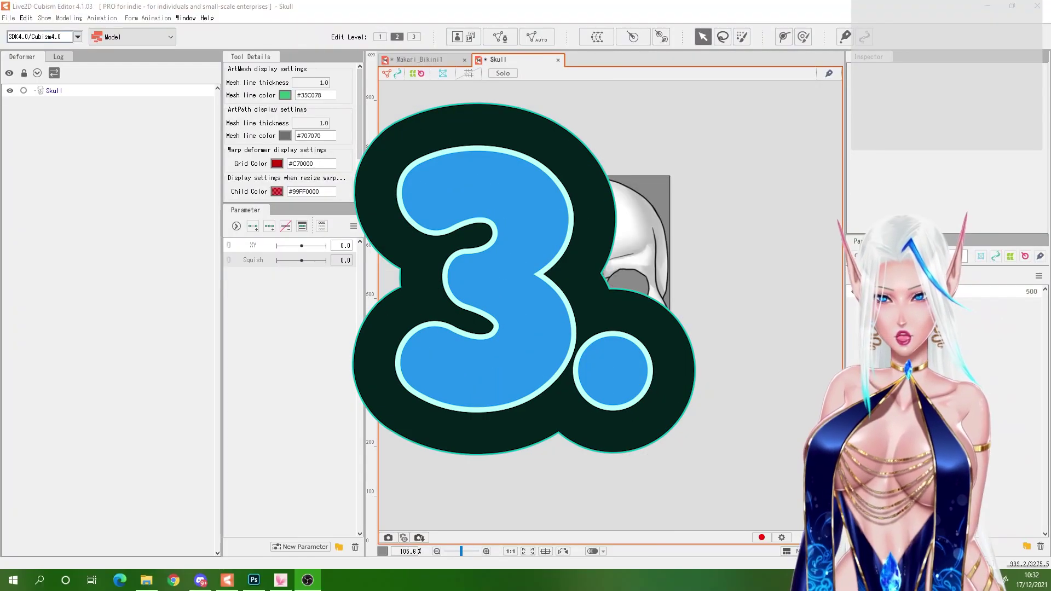
# Generate an automatic mesh for the skull artwork using the Standard preset.
pyautogui.click(581, 340)
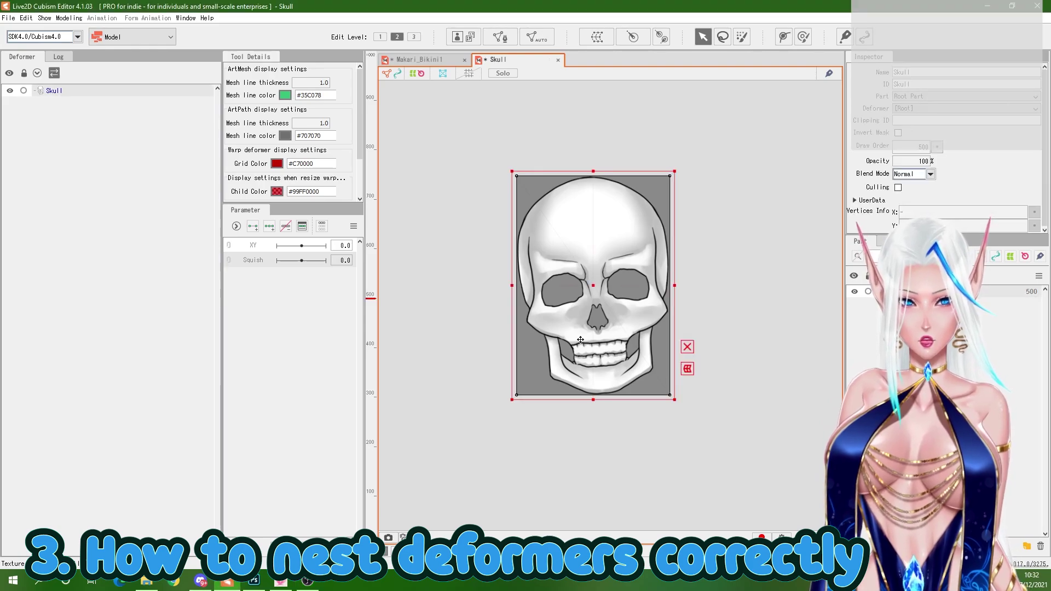
pyautogui.click(536, 36)
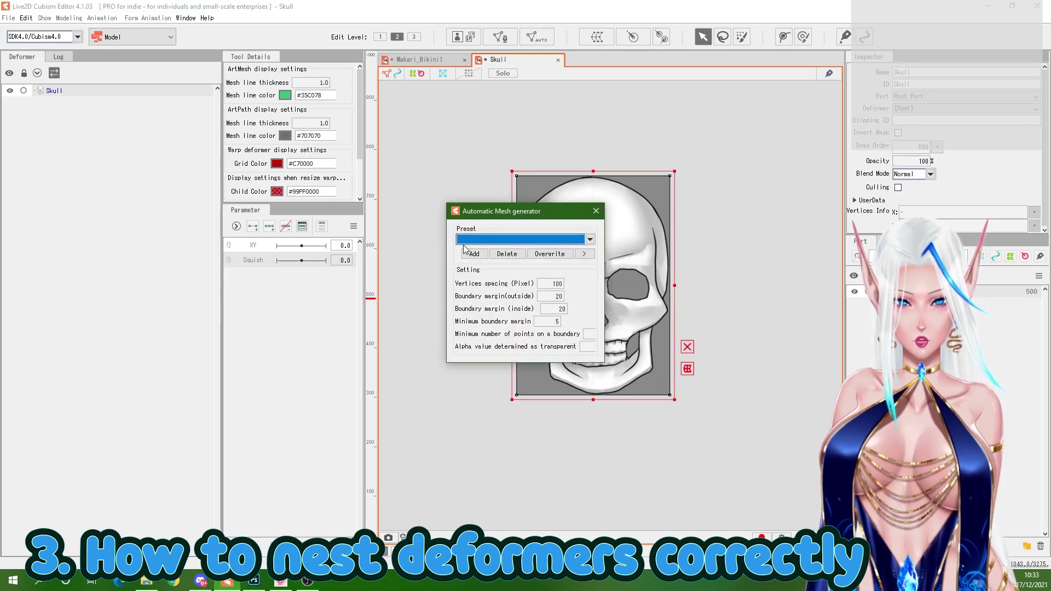
pyautogui.click(465, 241)
pyautogui.click(469, 251)
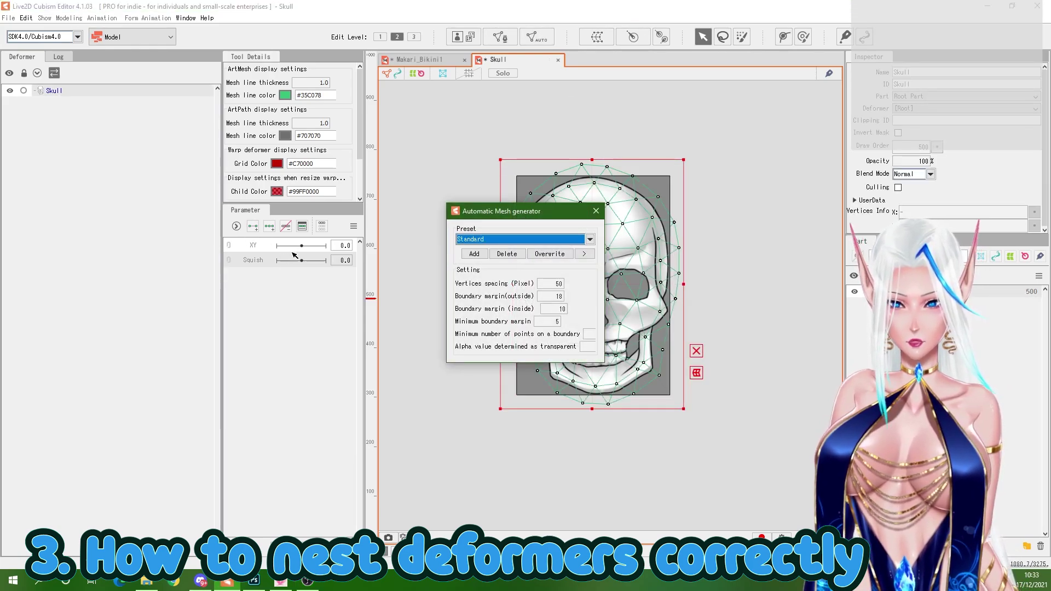
pyautogui.click(596, 212)
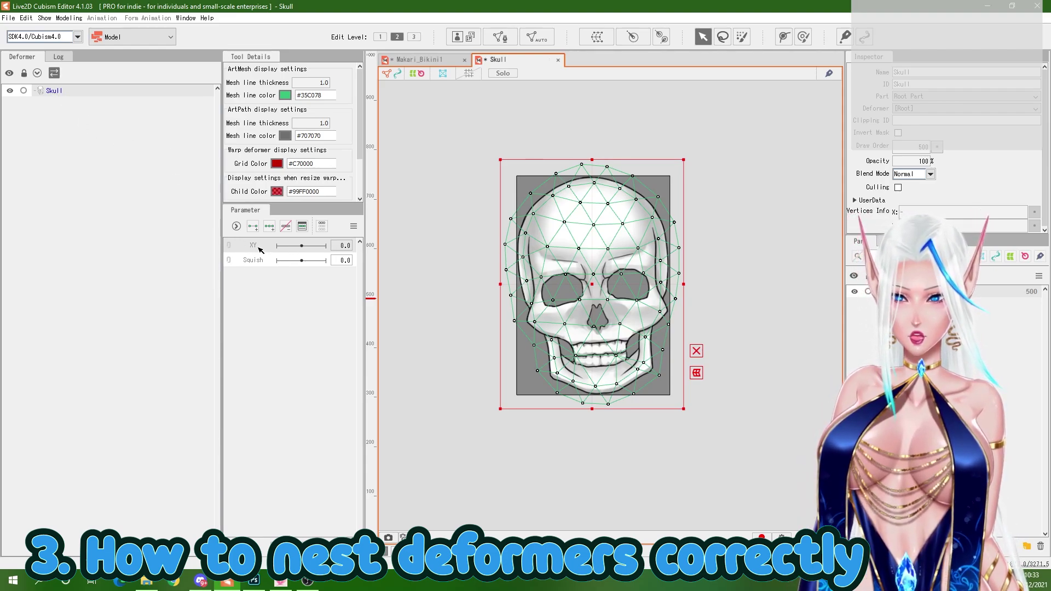
# Create a warp deformer named Skull XY as the parent of the Skull mesh, with 2 × 2 Bezier divisions.
pyautogui.click(598, 37)
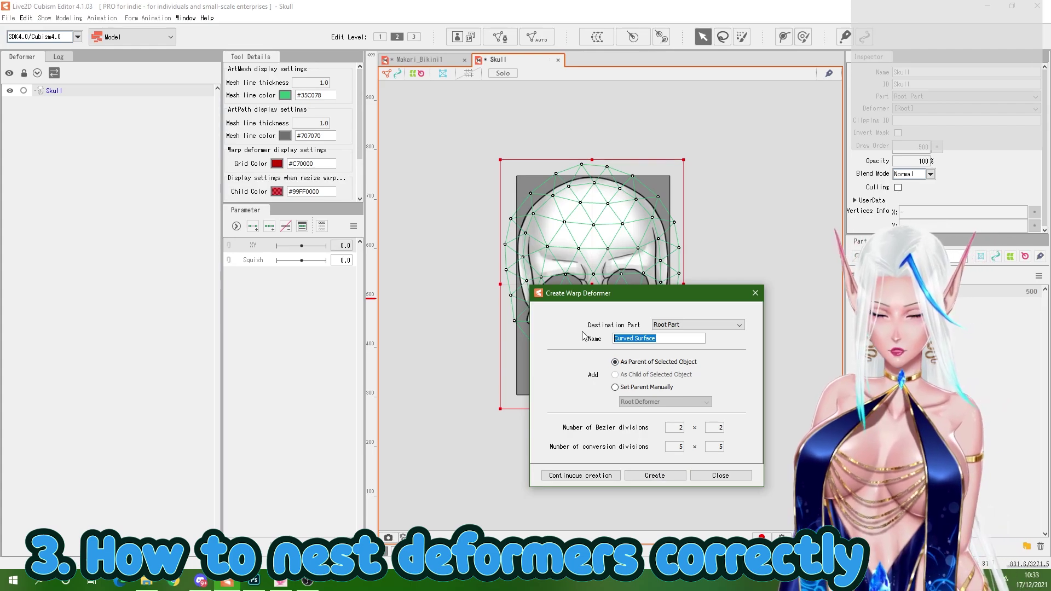
pyautogui.write('Skull XY')
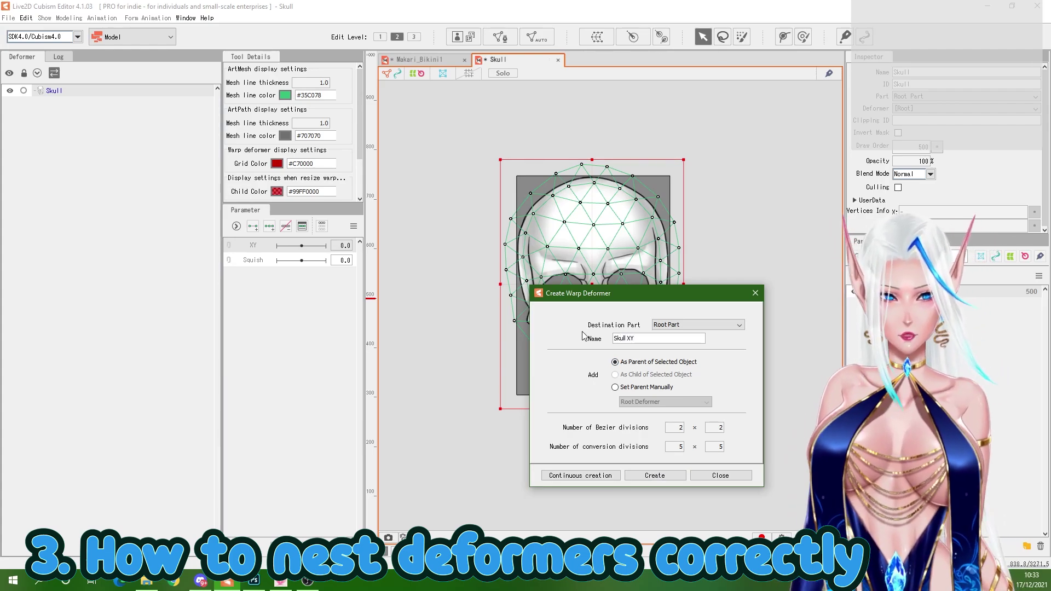
pyautogui.click(655, 476)
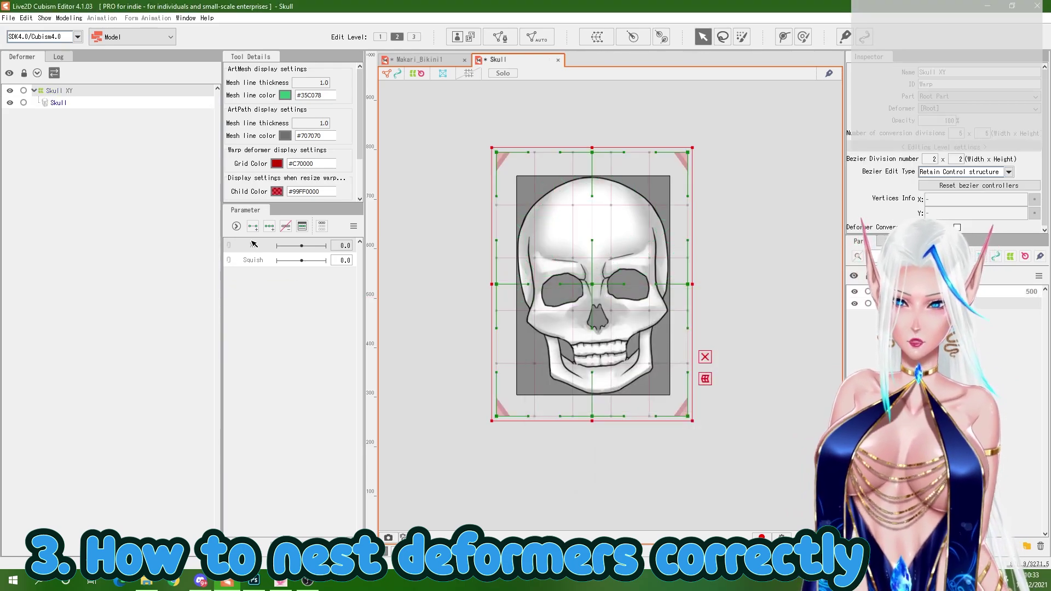
# Add three keys on the XY parameter for the Skull XY deformer and rename the parameter to X.
pyautogui.click(269, 226)
pyautogui.rightClick(262, 248)
pyautogui.click(283, 251)
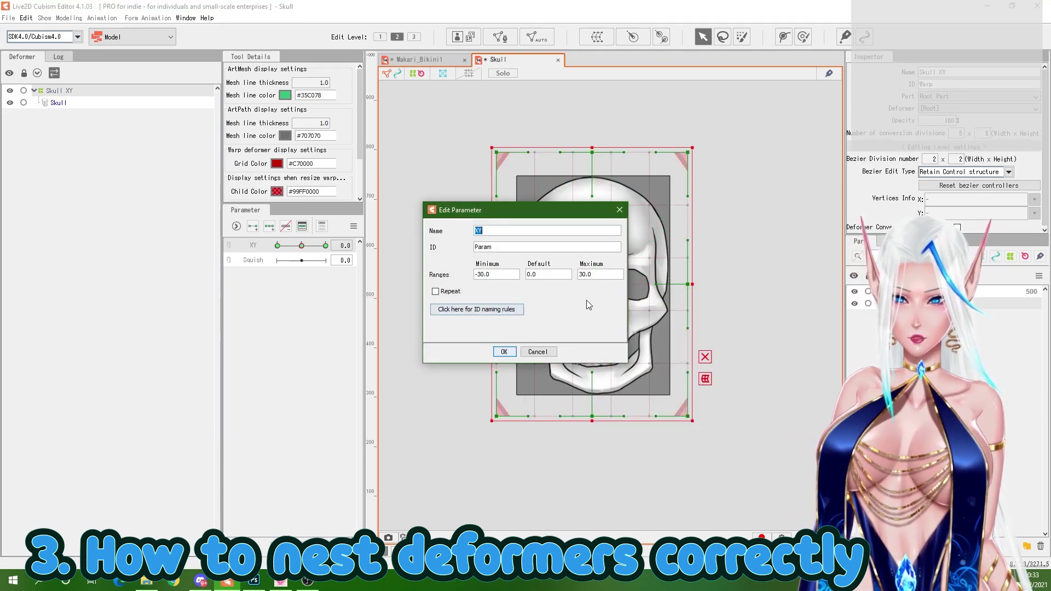
pyautogui.click(512, 230)
pyautogui.press('BackSpace')
pyautogui.click(503, 352)
# Move the Skull XY deformer sideways off the canvas to the left at X -30.0 and test the parameter's motion.
pyautogui.click(277, 246)
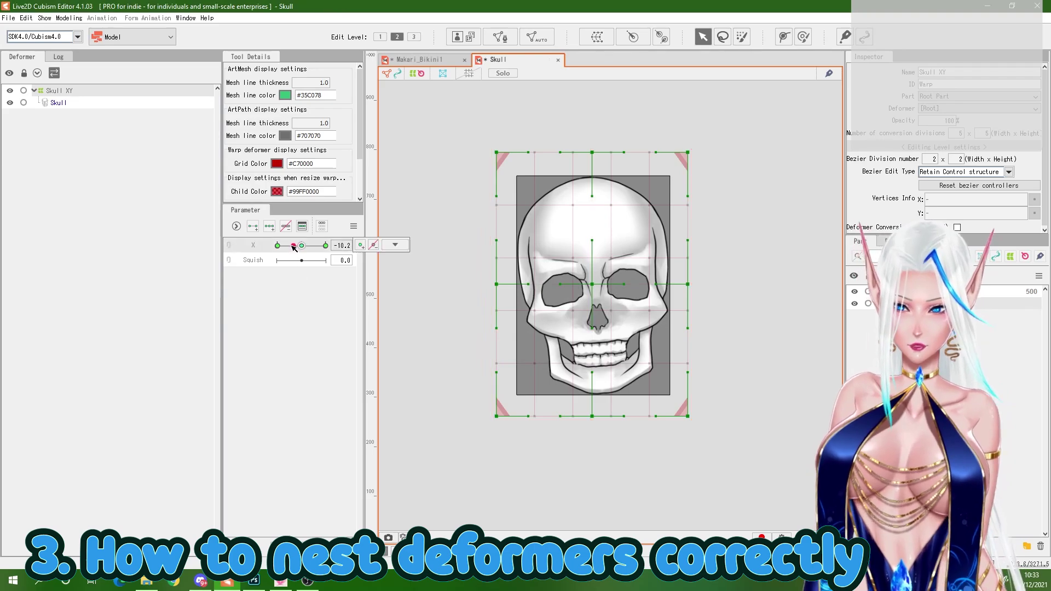
pyautogui.moveTo(575, 283); pyautogui.dragTo(326, 281)
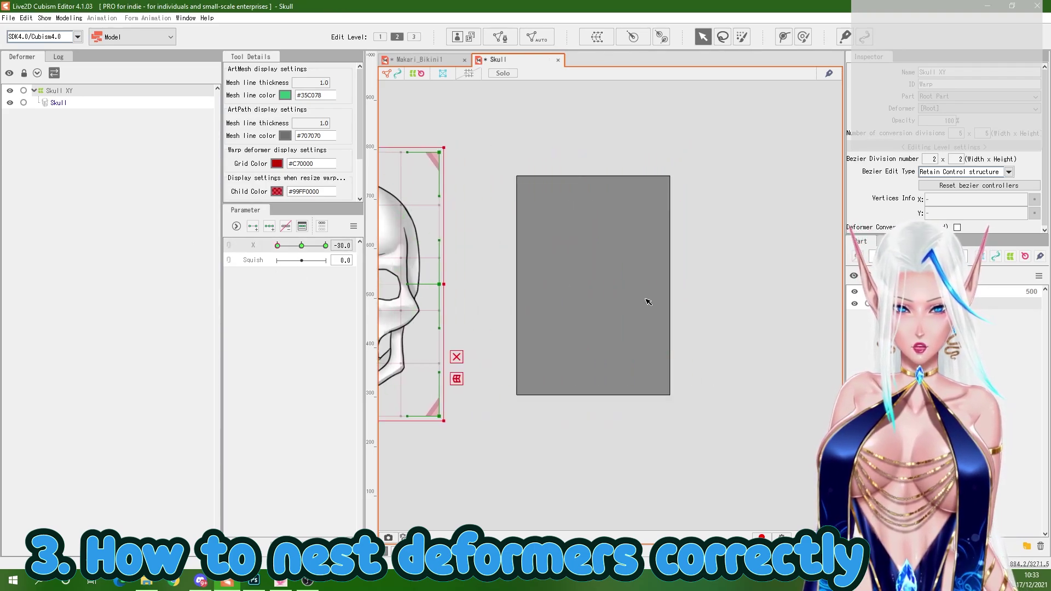
pyautogui.scroll(-2, 647, 302)
pyautogui.moveTo(278, 245); pyautogui.dragTo(309, 247)
pyautogui.click(403, 260)
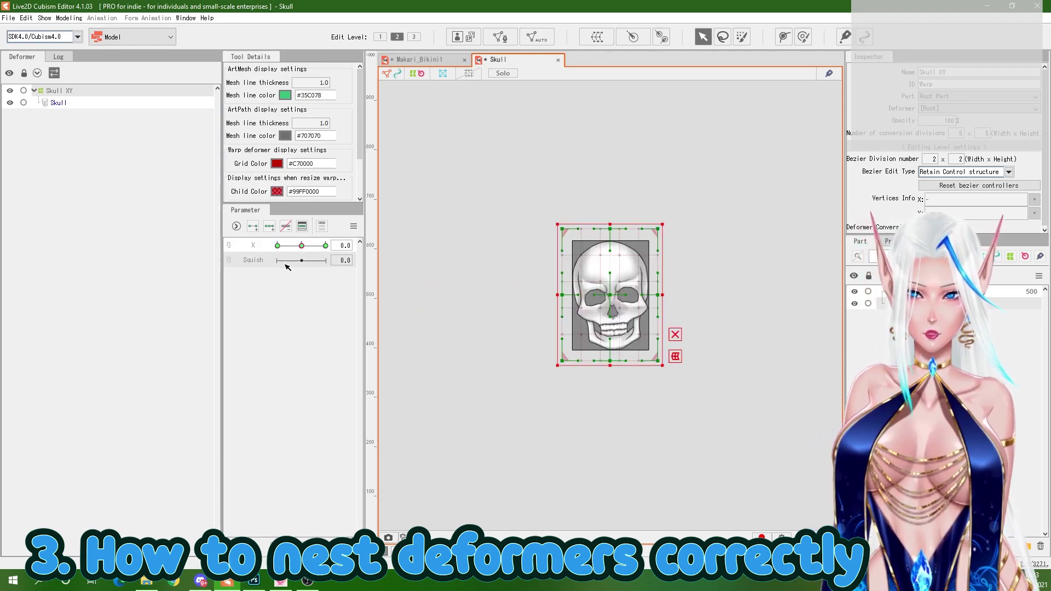
# Create a warp deformer named Squish as the parent of Skull inside Skull XY, and flatten it on the Squish parameter.
pyautogui.click(69, 105)
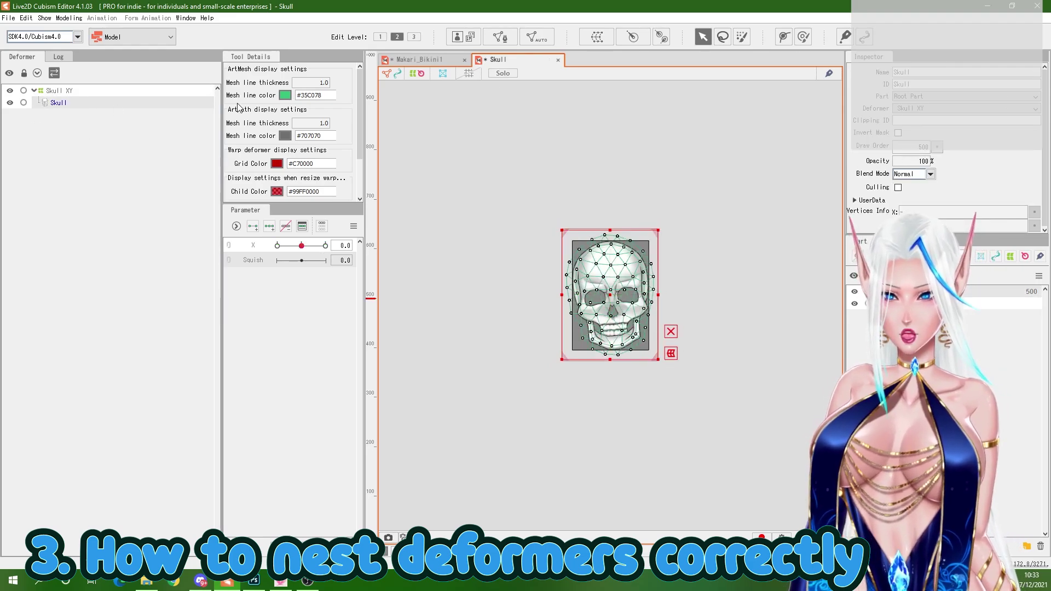
pyautogui.click(597, 36)
pyautogui.moveTo(656, 338); pyautogui.dragTo(590, 336)
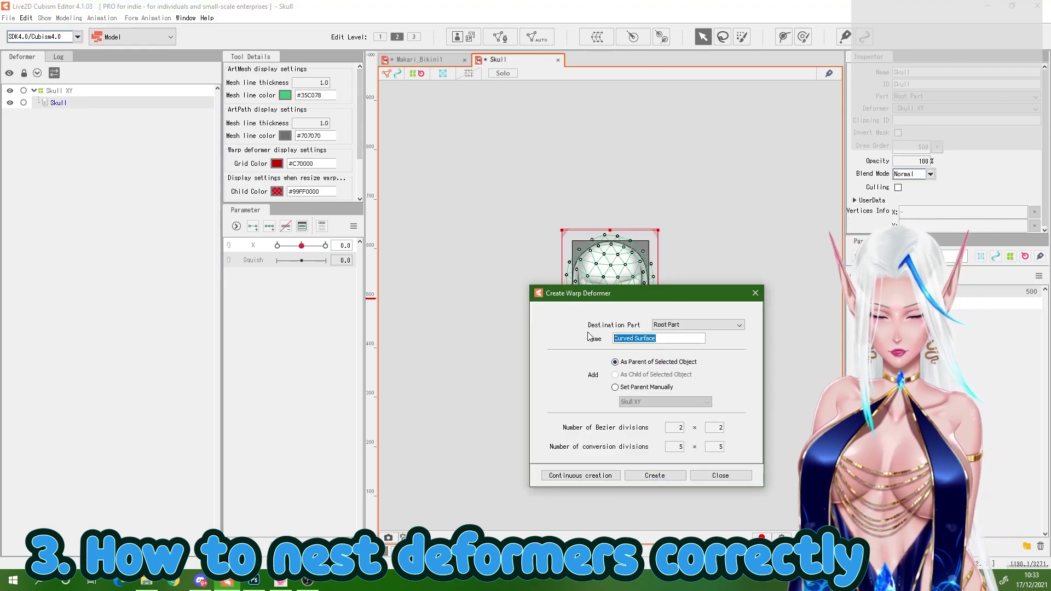
pyautogui.write('Squish')
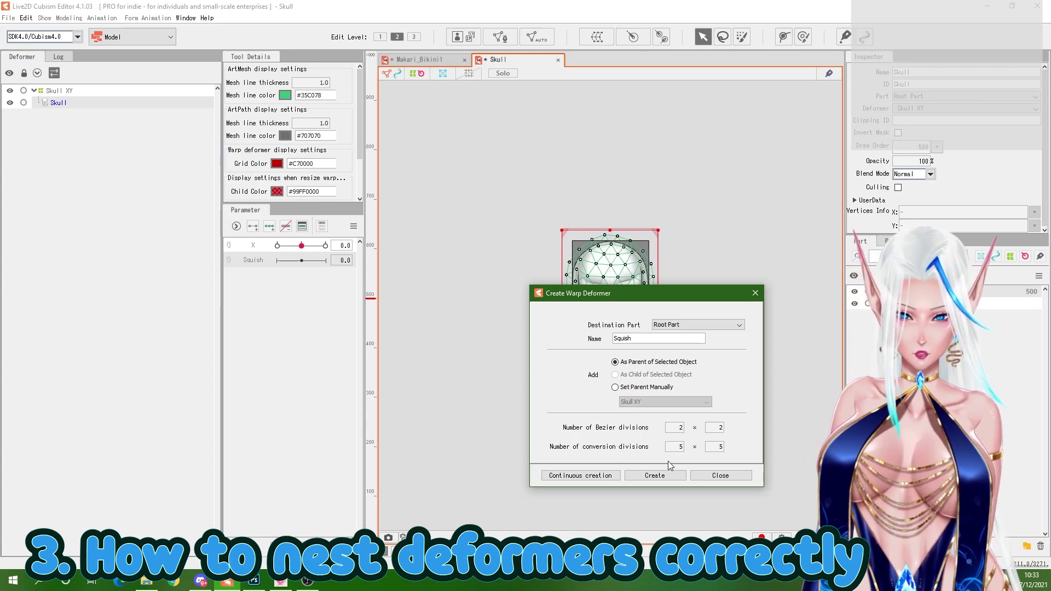
pyautogui.click(656, 475)
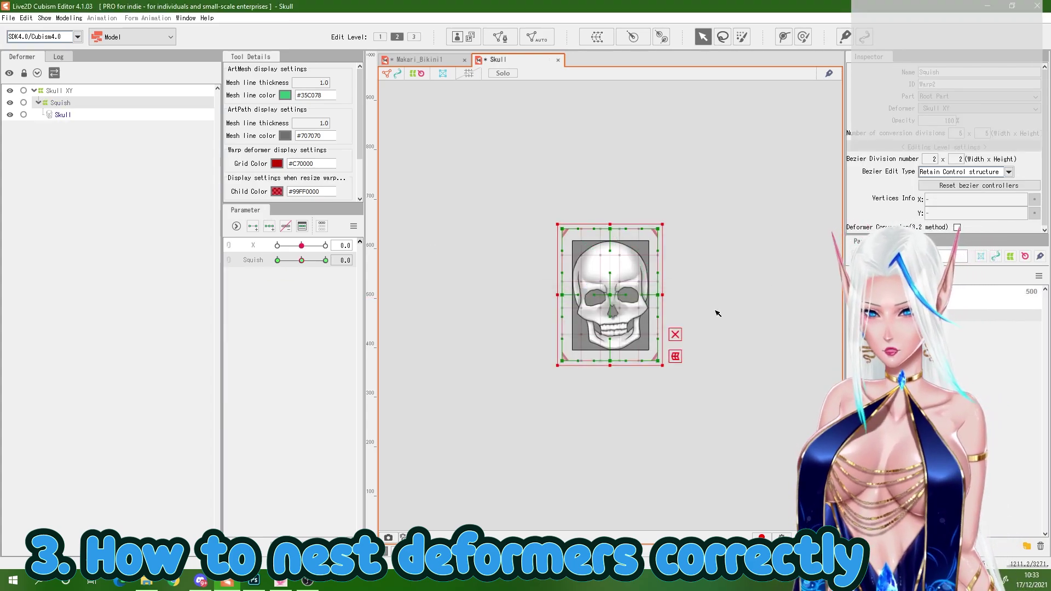
pyautogui.scroll(1, 717, 313)
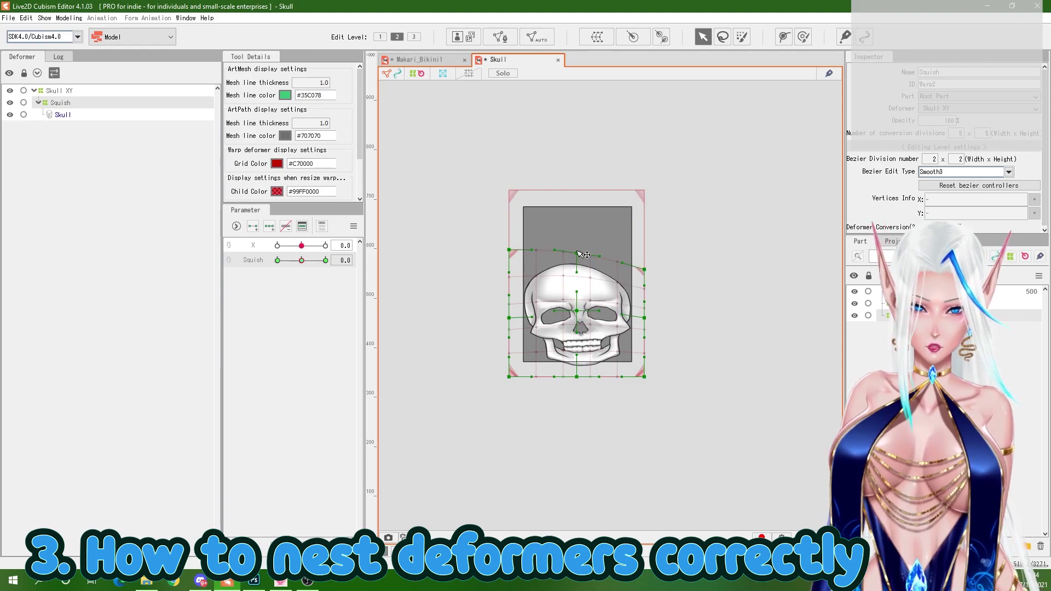
pyautogui.moveTo(304, 262)
pyautogui.mouseDown()
pyautogui.moveTo(326, 261)
pyautogui.moveTo(278, 260)
pyautogui.moveTo(301, 260)
pyautogui.moveTo(278, 245)
pyautogui.moveTo(325, 245)
pyautogui.moveTo(278, 246)
pyautogui.moveTo(301, 245)
pyautogui.mouseUp()
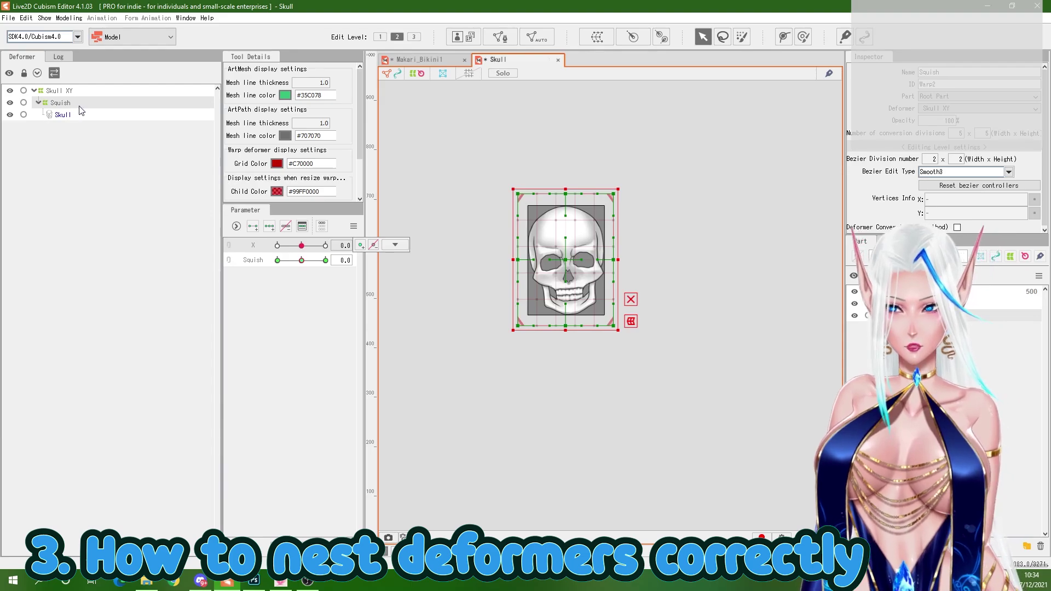
# Select Skull XY and Squish together, link the X and Squish parameters, and test their combined motion.
pyautogui.keyDown('ctrl'); pyautogui.click(61, 91); pyautogui.keyUp('ctrl')
pyautogui.scroll(3, 539, 228)
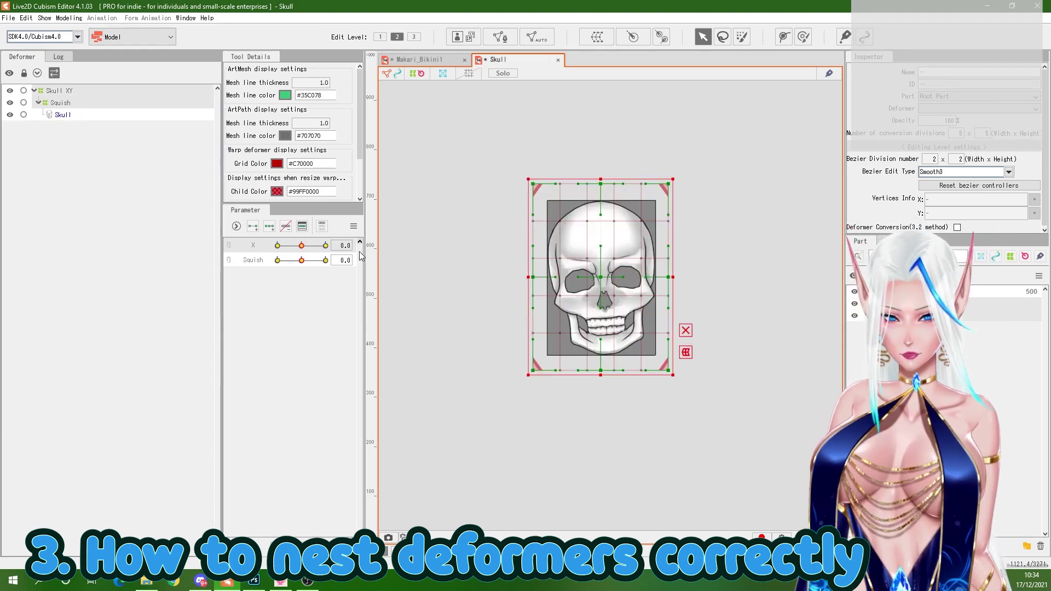
pyautogui.moveTo(301, 260); pyautogui.dragTo(268, 242)
pyautogui.click(395, 260)
pyautogui.click(405, 272)
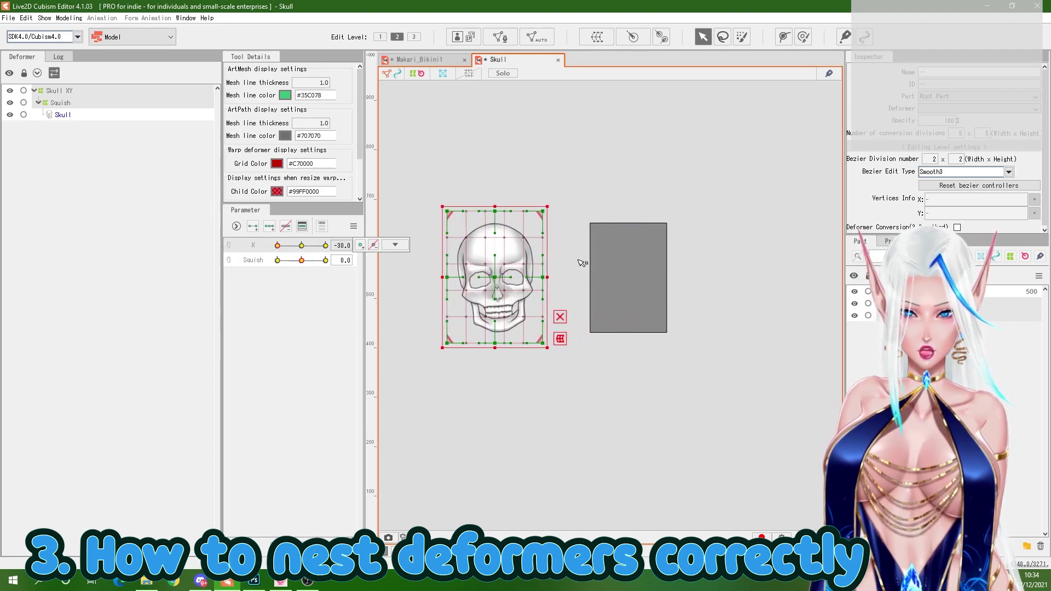
pyautogui.click(228, 252)
pyautogui.moveTo(278, 263); pyautogui.dragTo(302, 263)
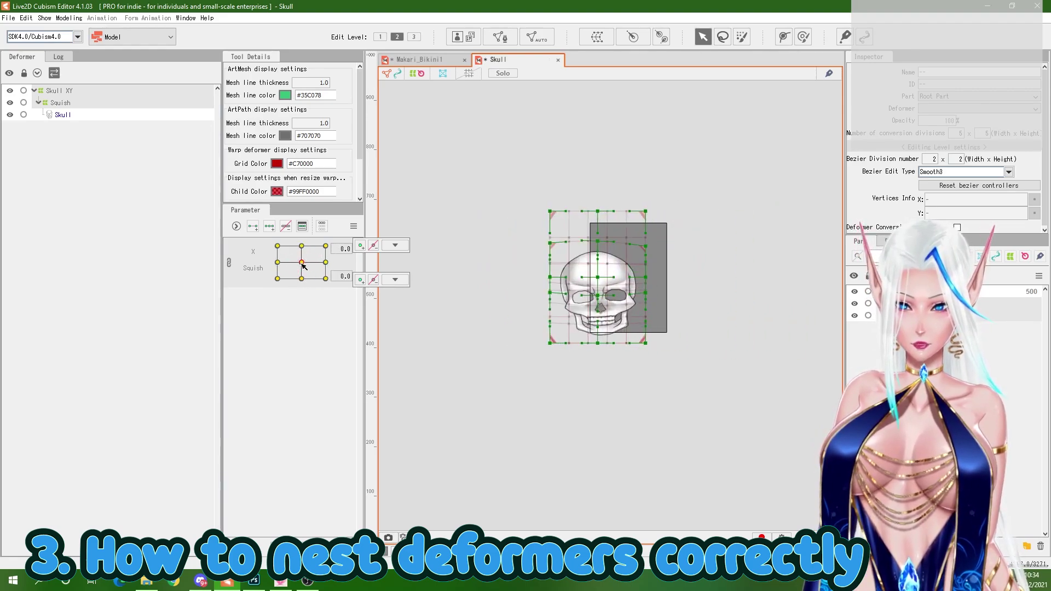
# Reorder the hierarchy so Skull XY is a child of Squish, and test the linked X and Squish parameters.
pyautogui.click(59, 104)
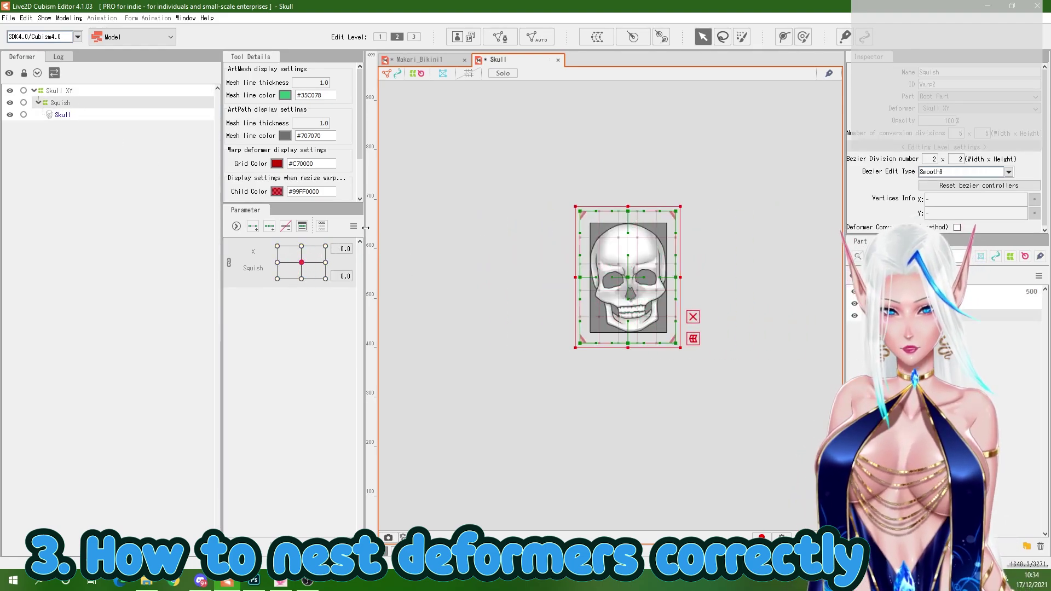
pyautogui.moveTo(53, 106)
pyautogui.mouseDown()
pyautogui.moveTo(68, 89)
pyautogui.moveTo(64, 112)
pyautogui.moveTo(59, 104)
pyautogui.mouseUp()
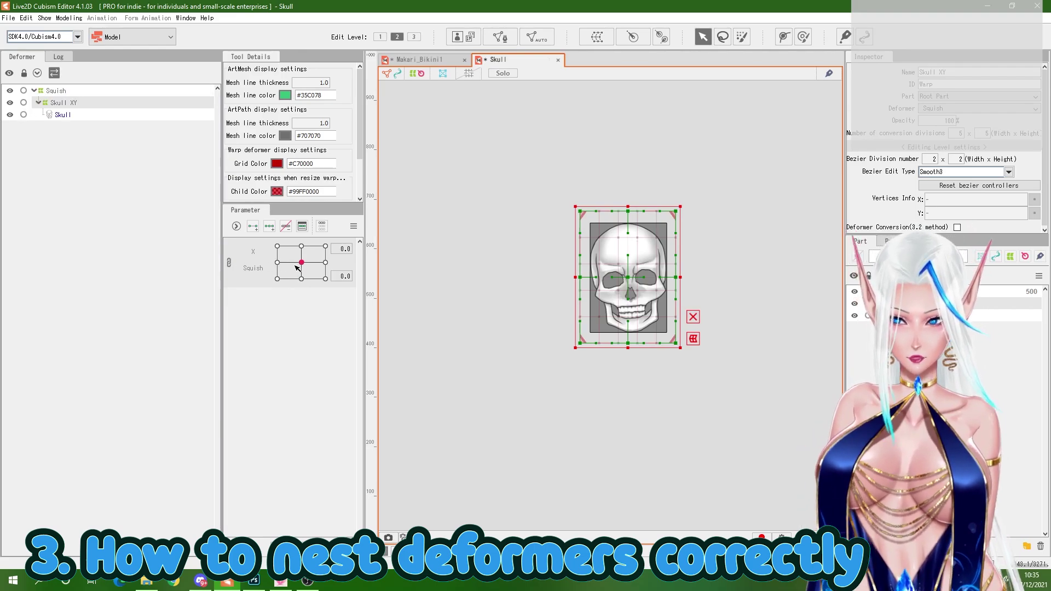
pyautogui.moveTo(302, 263); pyautogui.dragTo(327, 274)
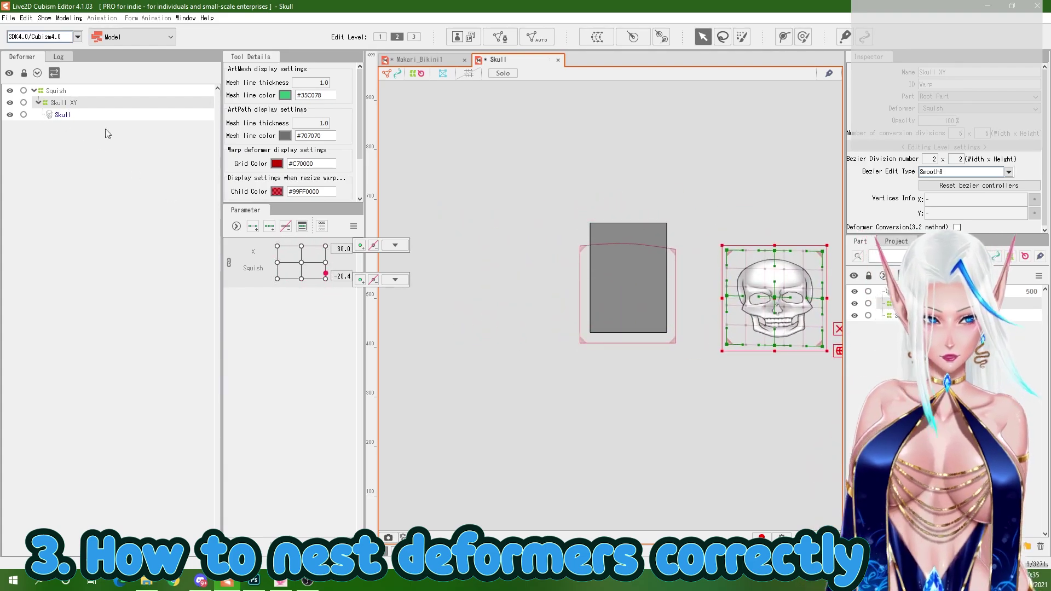
# Unlink X and Squish with X at 30.0, and examine the parent Squish deformer's position relative to the skull.
pyautogui.click(229, 263)
pyautogui.moveTo(285, 261); pyautogui.dragTo(297, 263)
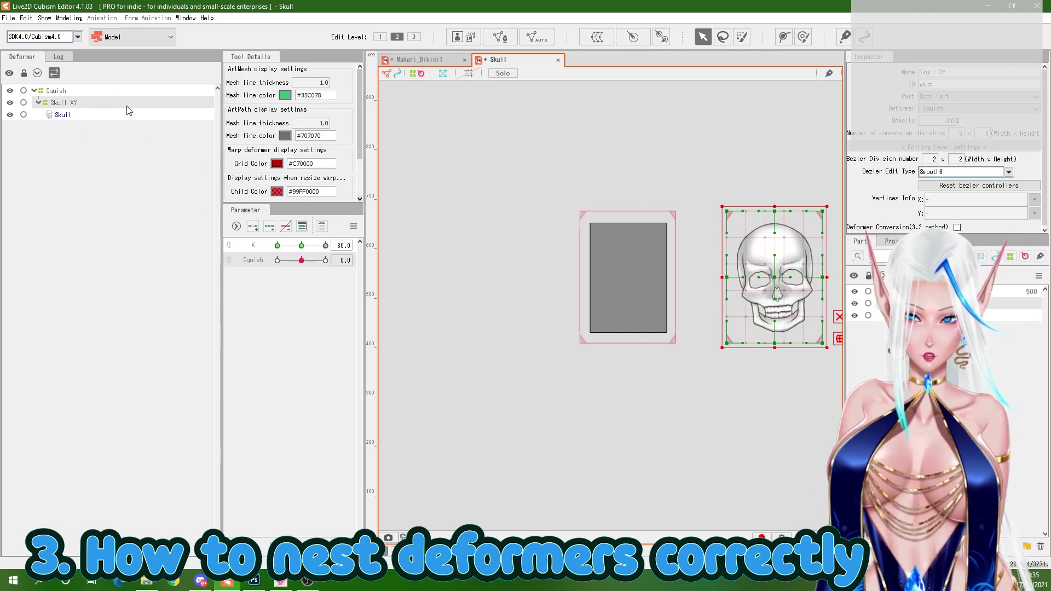
pyautogui.click(77, 92)
pyautogui.scroll(4, 630, 267)
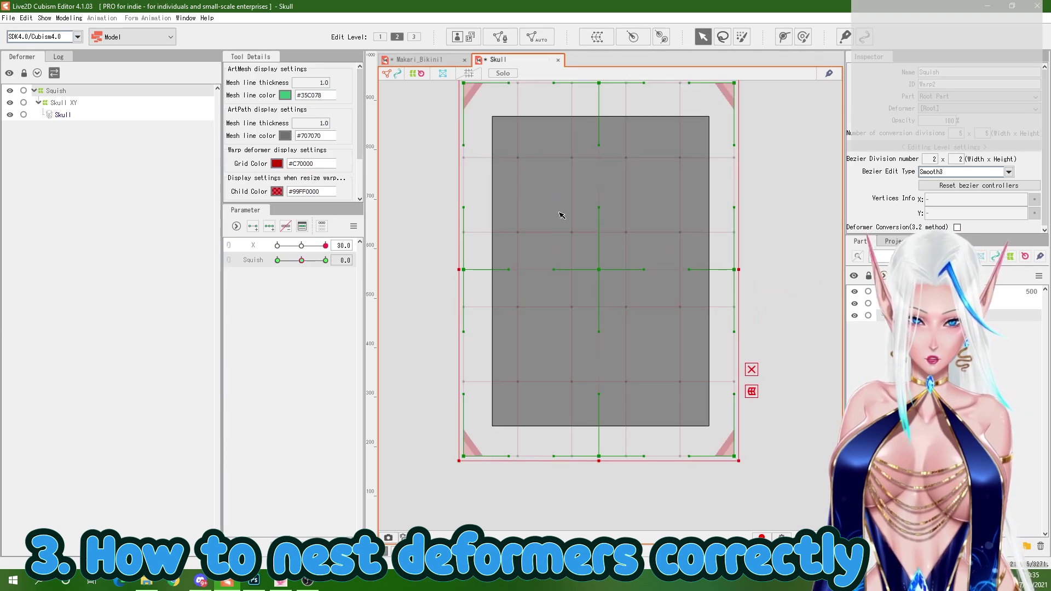
pyautogui.scroll(-3, 540, 328)
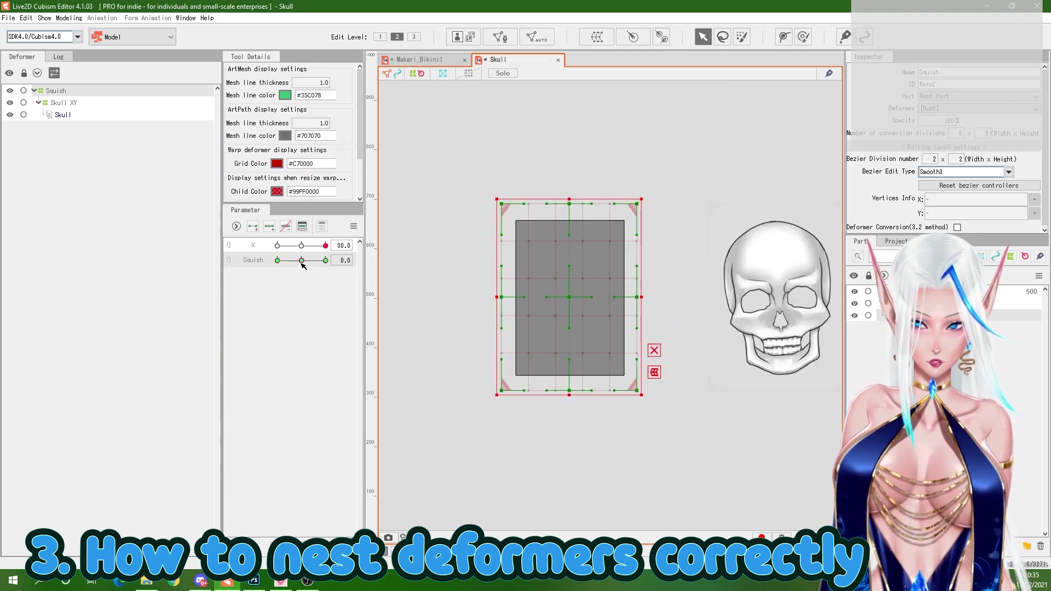
pyautogui.moveTo(303, 265)
pyautogui.mouseDown()
pyautogui.moveTo(282, 259)
pyautogui.moveTo(328, 260)
pyautogui.moveTo(284, 281)
pyautogui.moveTo(305, 281)
pyautogui.moveTo(280, 263)
pyautogui.moveTo(321, 241)
pyautogui.moveTo(300, 236)
pyautogui.moveTo(318, 256)
pyautogui.moveTo(301, 262)
pyautogui.mouseUp()
pyautogui.keyDown('ctrl'); pyautogui.click(236, 248); pyautogui.keyUp('ctrl')
pyautogui.click(305, 282)
pyautogui.scroll(4, 553, 364)
pyautogui.scroll(-4, 553, 351)
pyautogui.scroll(2, 553, 344)
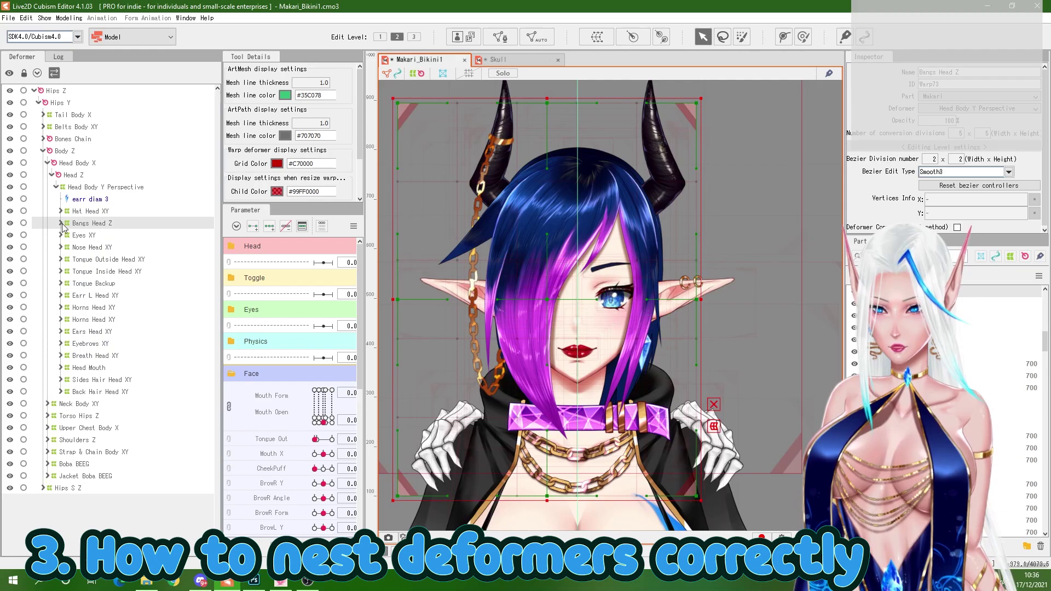
# Expand Bangs Head Z and Bangs Head XY in the Makari_Bikini1 model, and inspect Bang L 3 Head XY and Bangs Head Z.
pyautogui.click(60, 223)
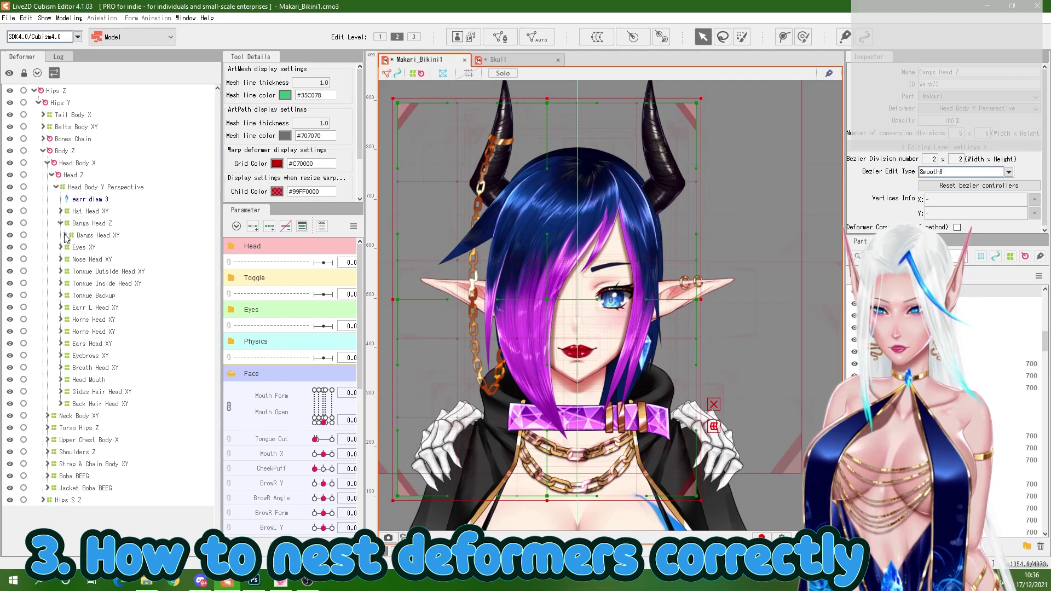
pyautogui.click(65, 236)
pyautogui.click(96, 248)
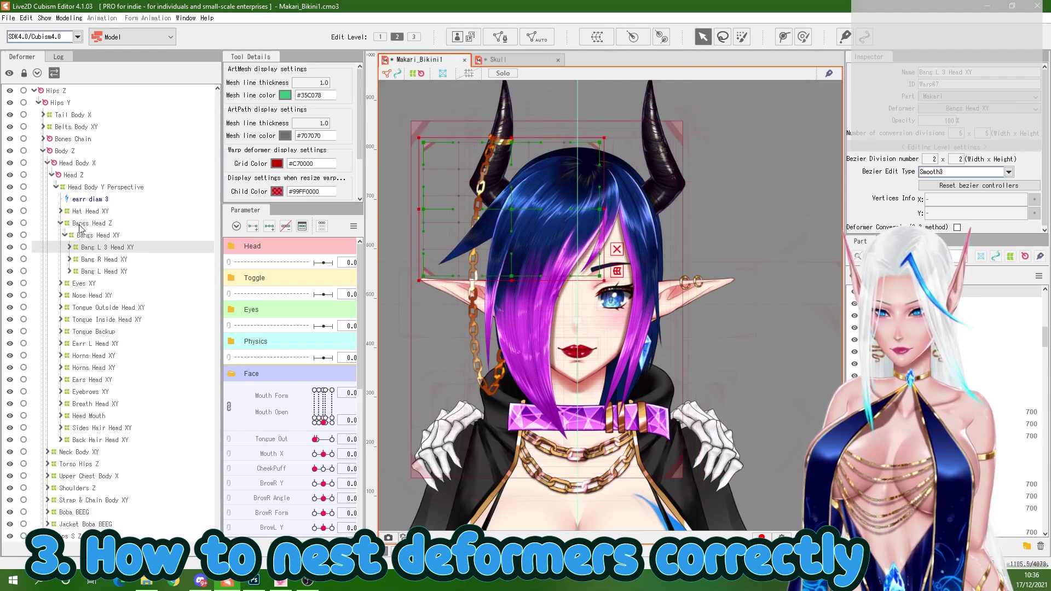
pyautogui.click(98, 224)
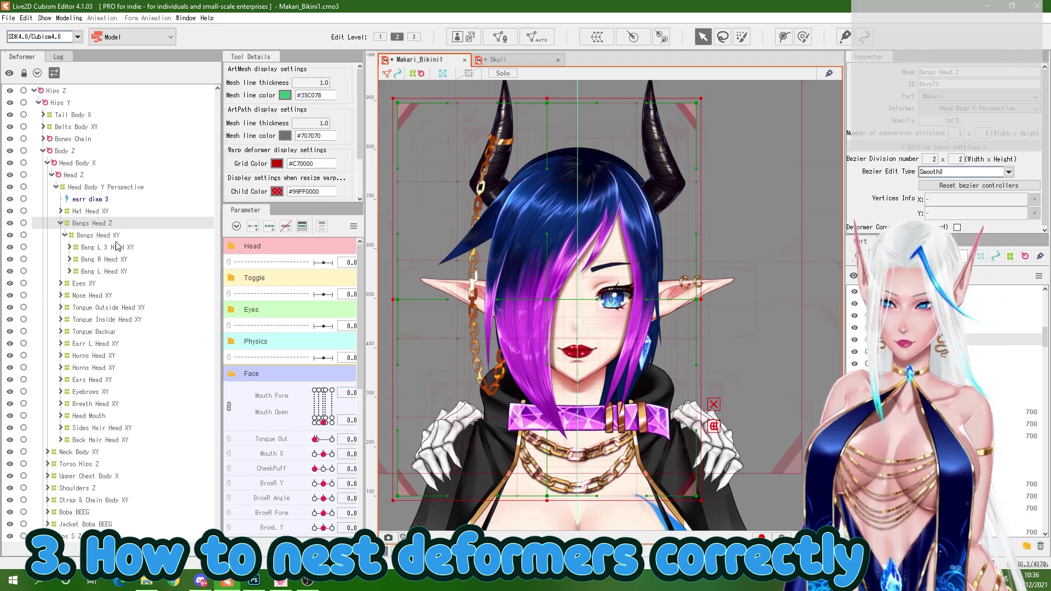
# Inspect the head hierarchy from Body Z through Head Z, Bangs Head Z and Bangs Head XY, expanding Bang L 3 Head XY to reach Bang L 3 X.
pyautogui.click(69, 154)
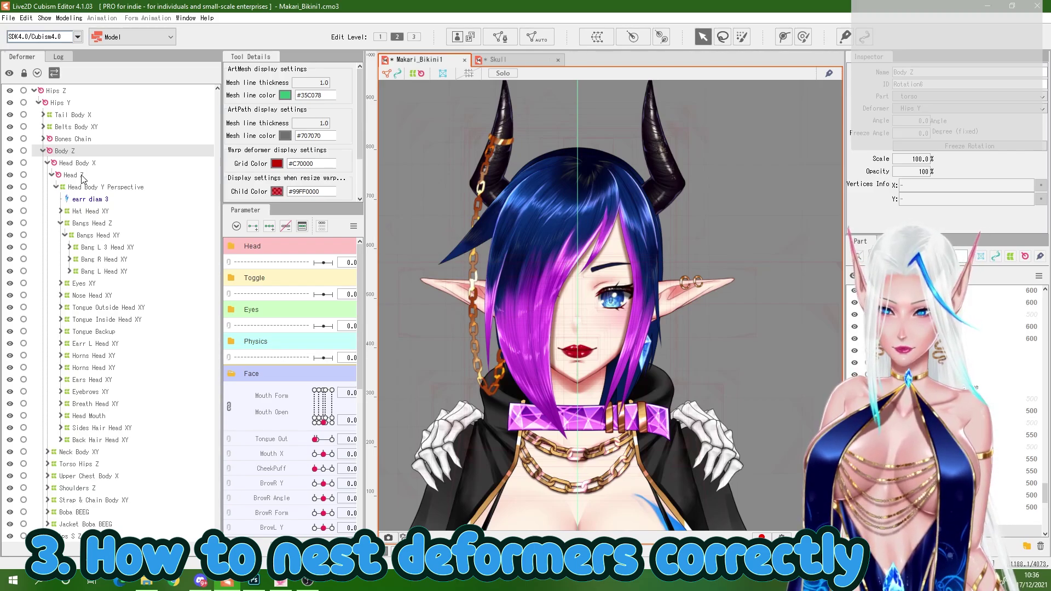
pyautogui.click(82, 177)
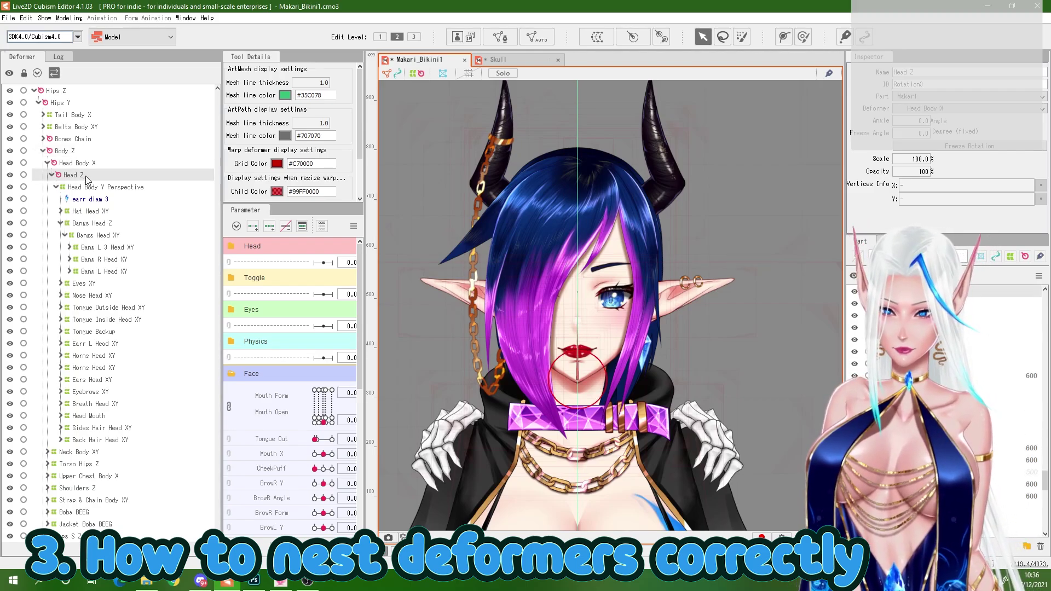
pyautogui.click(100, 223)
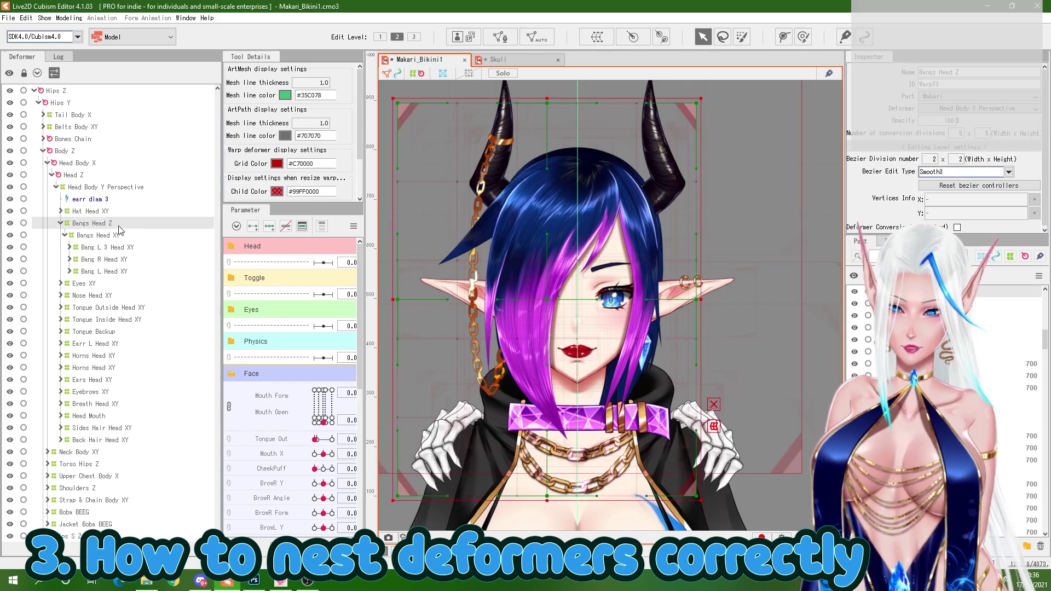
pyautogui.click(98, 235)
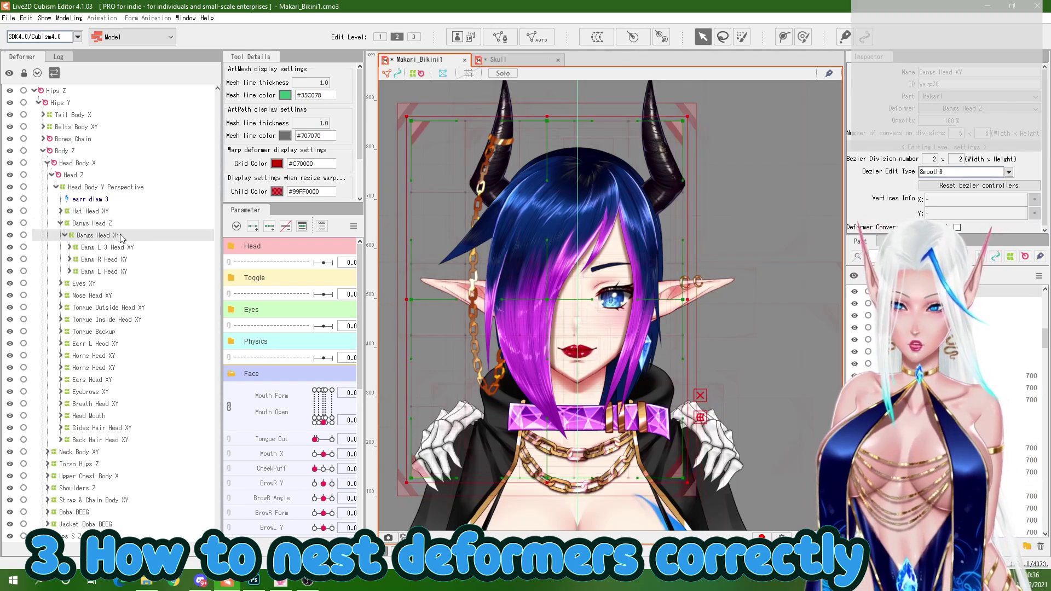
pyautogui.click(70, 248)
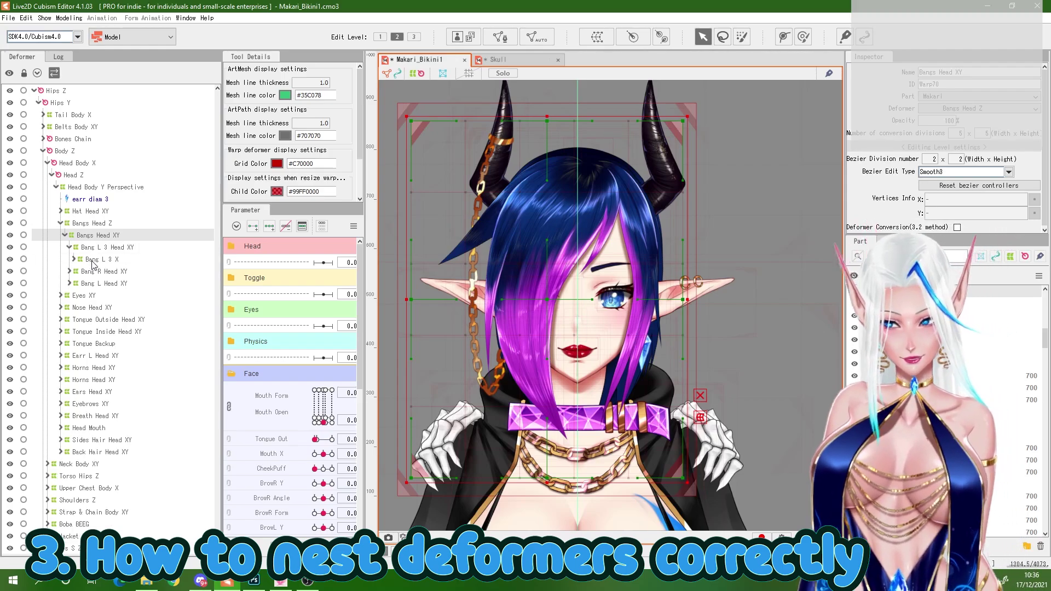
pyautogui.click(92, 260)
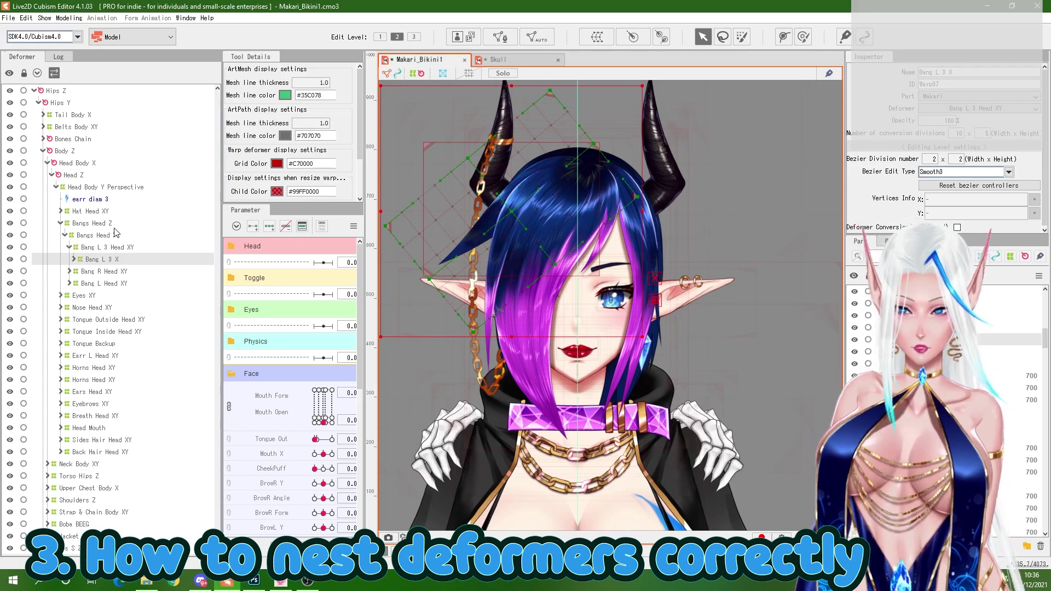
# Trace the bangs nesting order again from Body Z and Head Body X through Bangs Head Z and Bangs Head XY to Bang L 3 X.
pyautogui.click(70, 152)
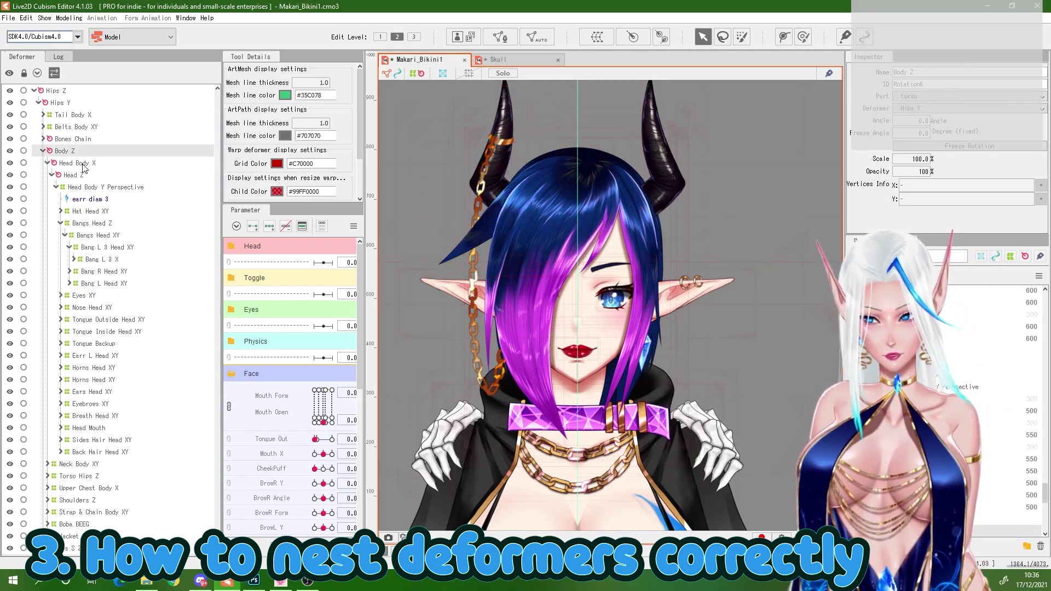
pyautogui.click(83, 164)
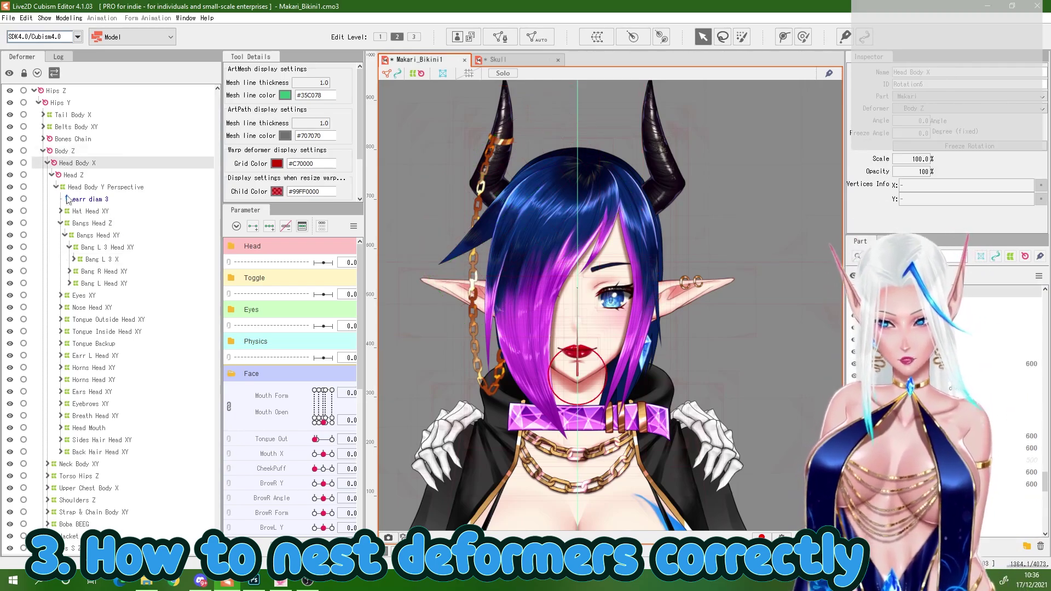
pyautogui.click(93, 223)
pyautogui.click(116, 239)
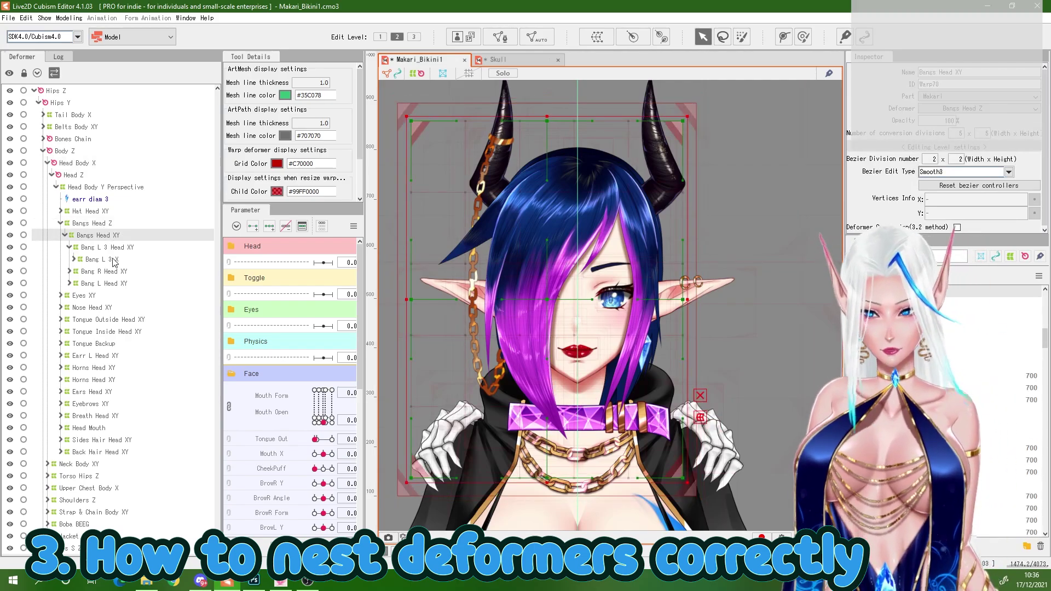
pyautogui.click(109, 260)
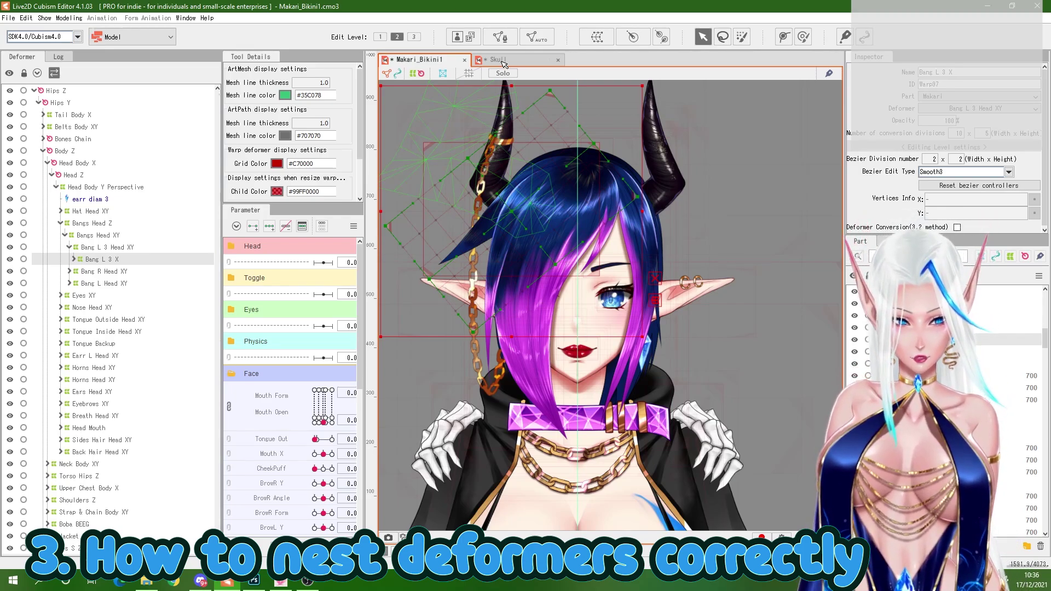
# In the Skull model, unlink the X and Squish parameters and test X on the expanded Skull XY deformer.
pyautogui.click(502, 58)
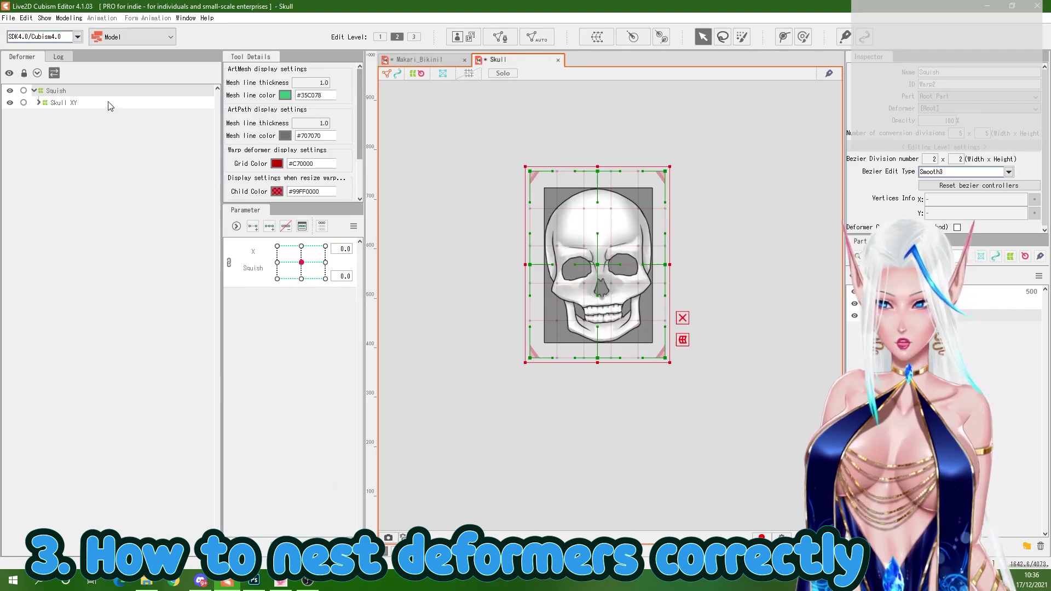
pyautogui.click(71, 103)
pyautogui.doubleClick(71, 103)
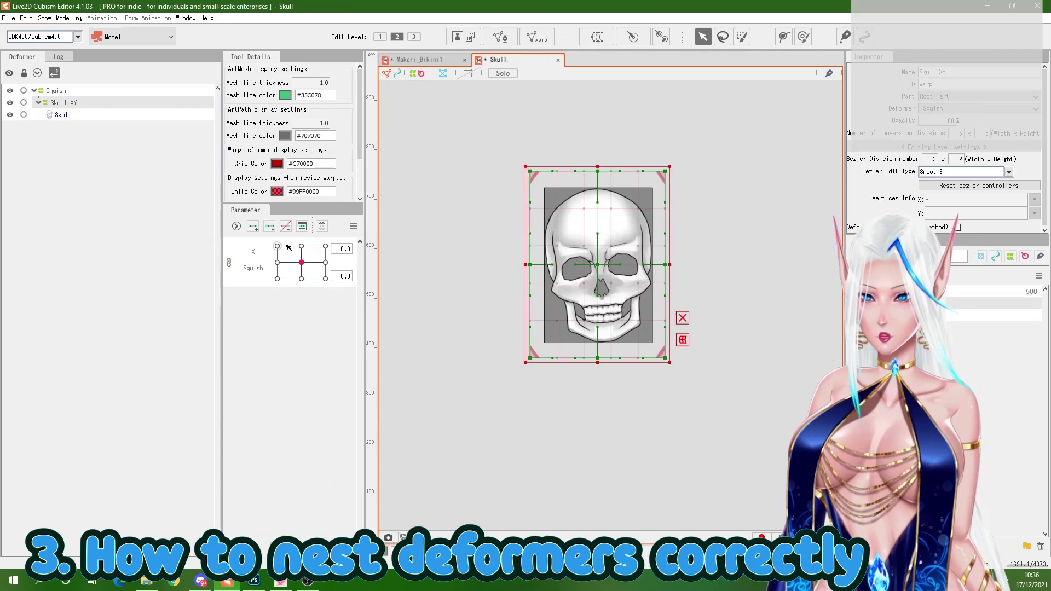
pyautogui.click(230, 263)
pyautogui.moveTo(301, 246); pyautogui.dragTo(302, 241)
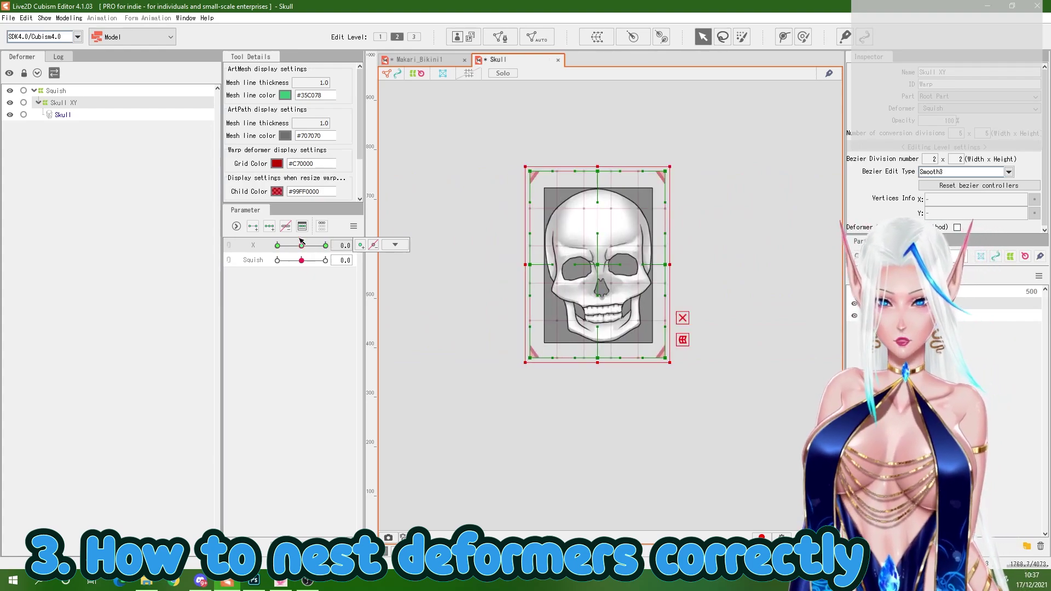
# Test the Squish parameter on the parent Squish deformer, and compare it with the X motion on Skull XY.
pyautogui.click(62, 91)
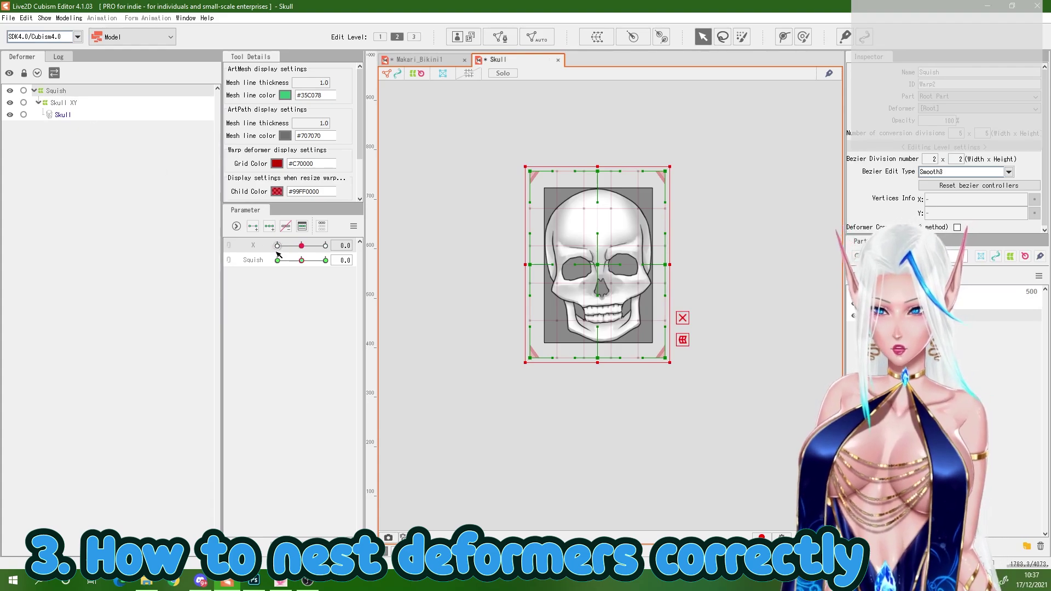
pyautogui.moveTo(279, 259); pyautogui.dragTo(302, 262)
pyautogui.scroll(3, 558, 277)
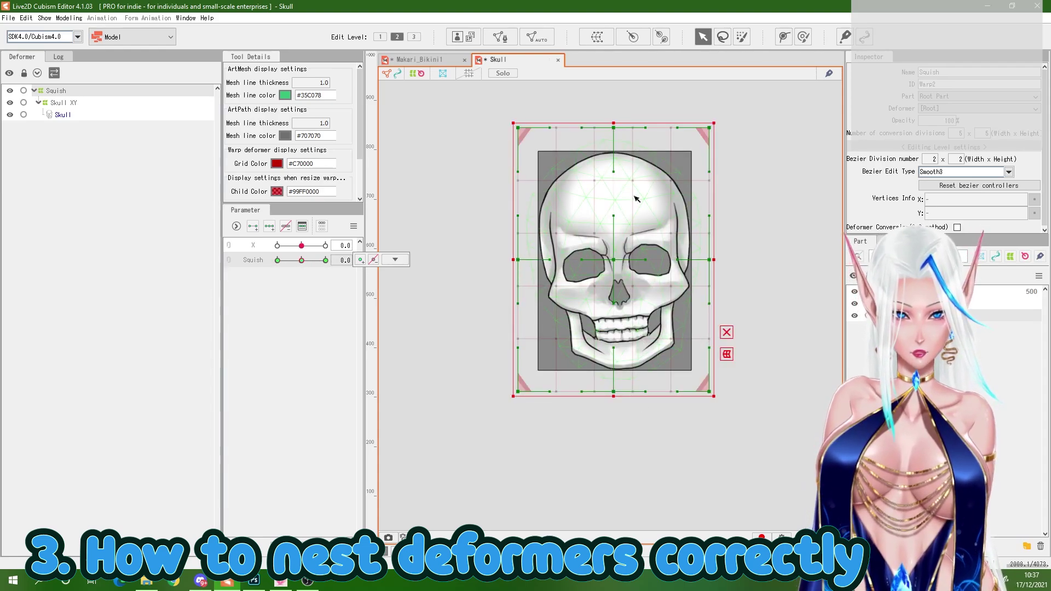
pyautogui.moveTo(301, 245)
pyautogui.mouseDown()
pyautogui.moveTo(325, 245)
pyautogui.moveTo(277, 245)
pyautogui.moveTo(301, 246)
pyautogui.mouseUp()
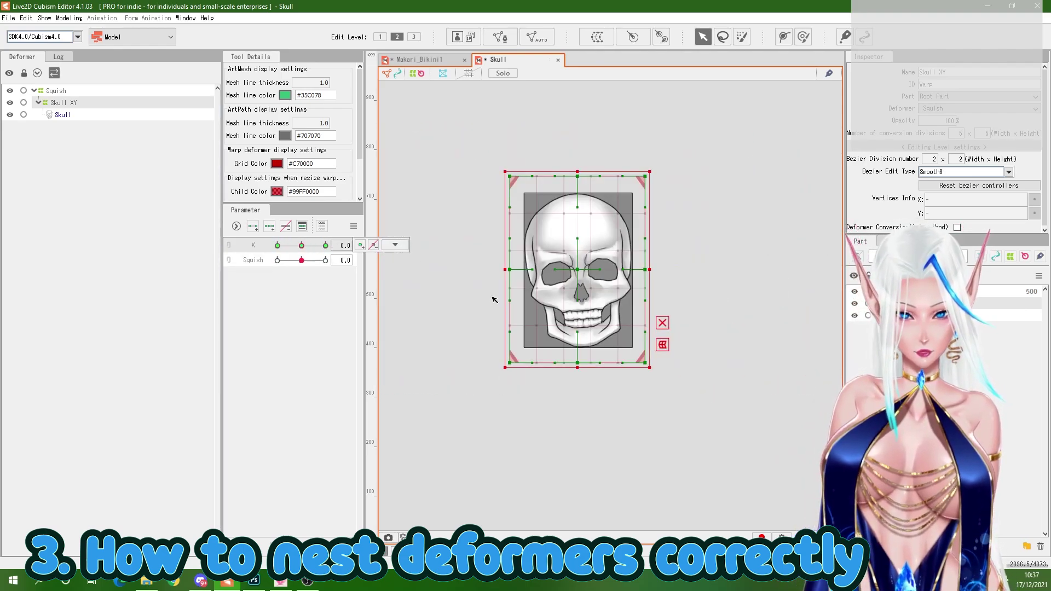